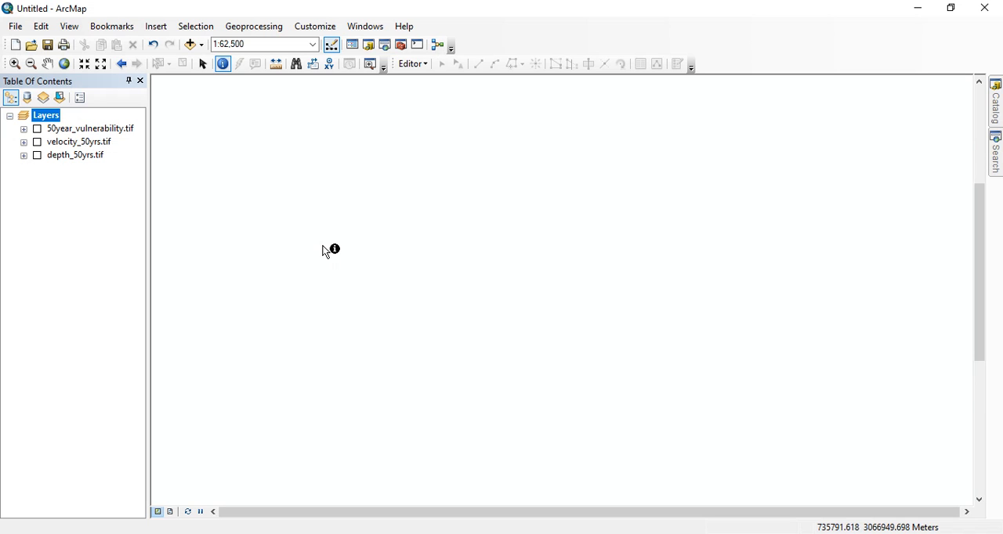
Switch to thesis.pdf in Acrobat and review the hazard, vulnerability and risk calculation sections with Tables 4.4 to 4.6
left_click(574, 533)
scroll(470, 353, "down", 10)
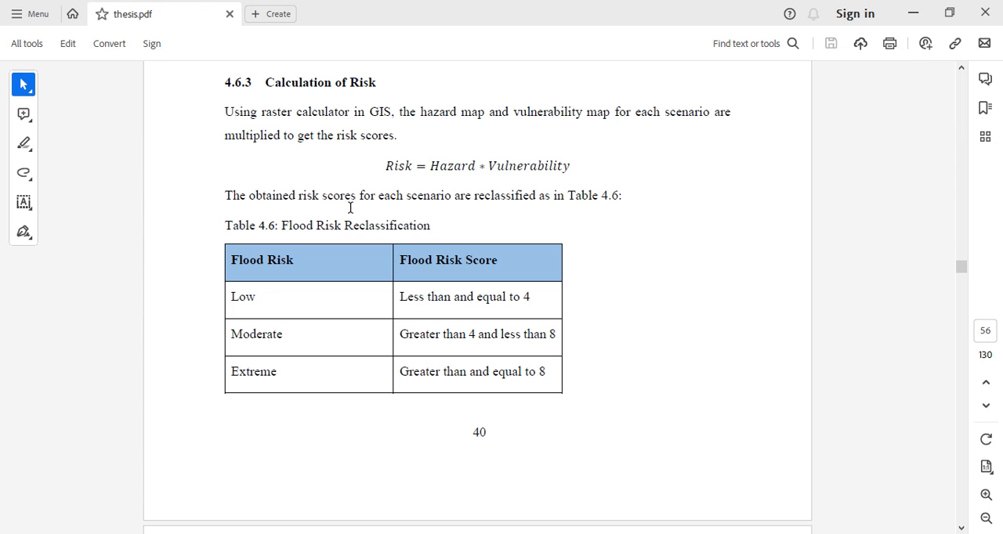
scroll(421, 212, "up", 10)
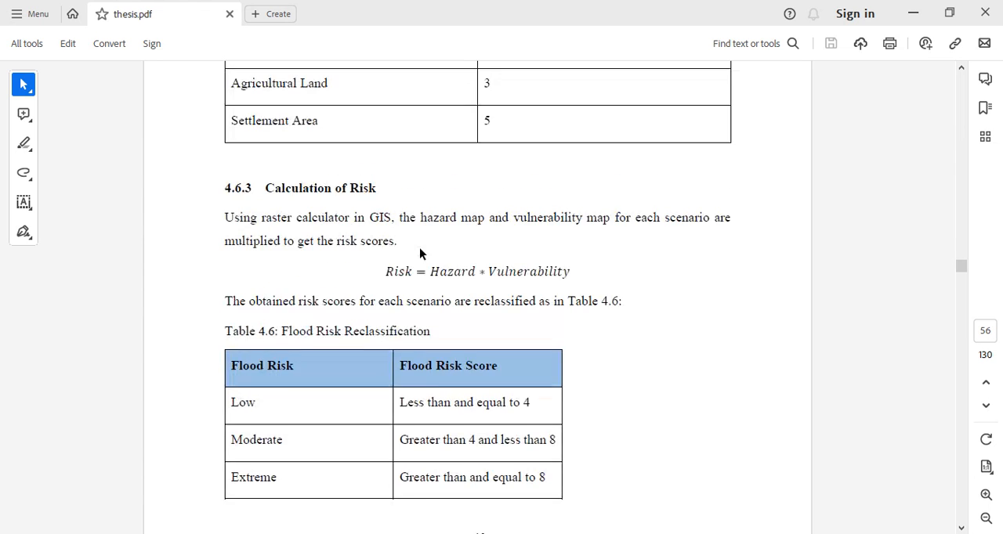
scroll(421, 250, "up", 8)
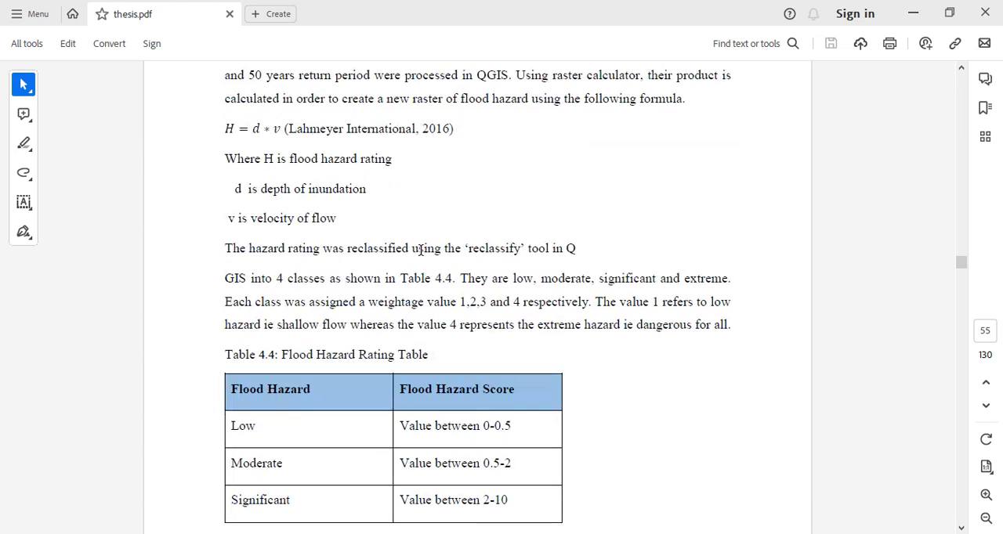
scroll(421, 210, "down", 2)
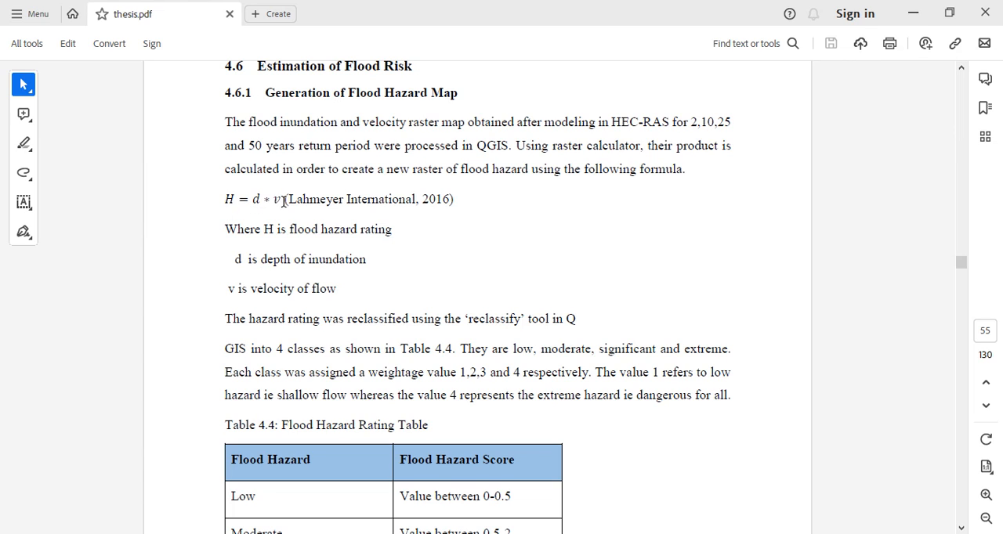
scroll(421, 188, "down", 5)
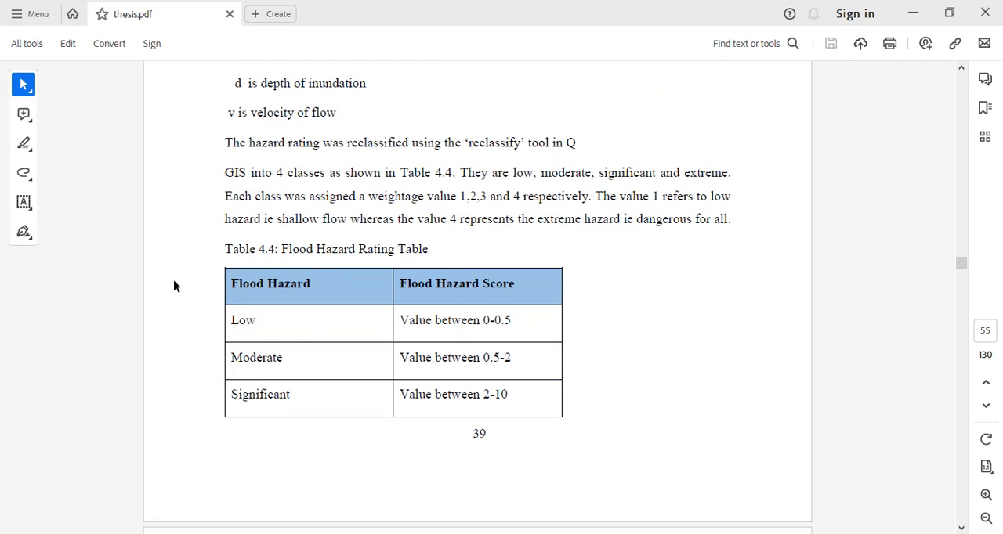
scroll(304, 311, "down", 4)
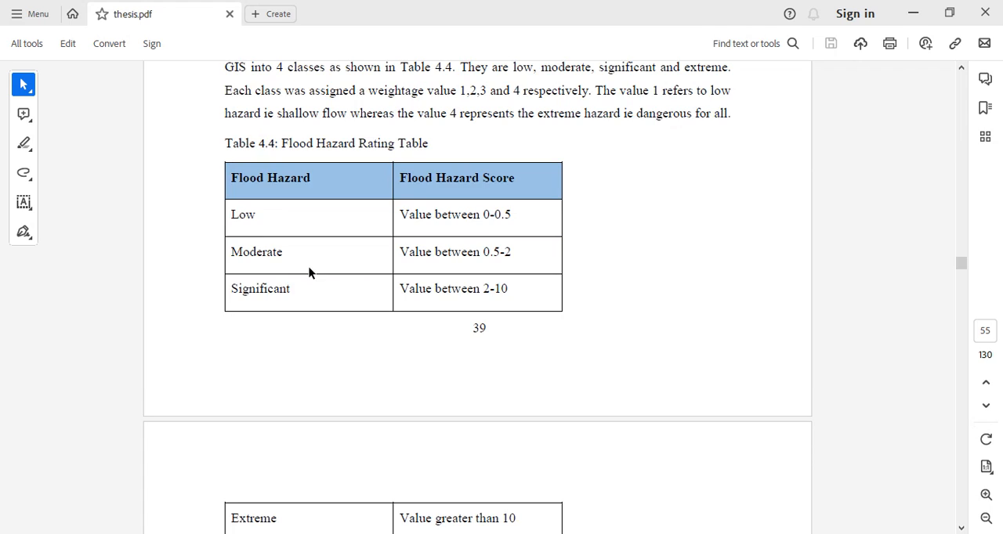
scroll(395, 323, "up", 2)
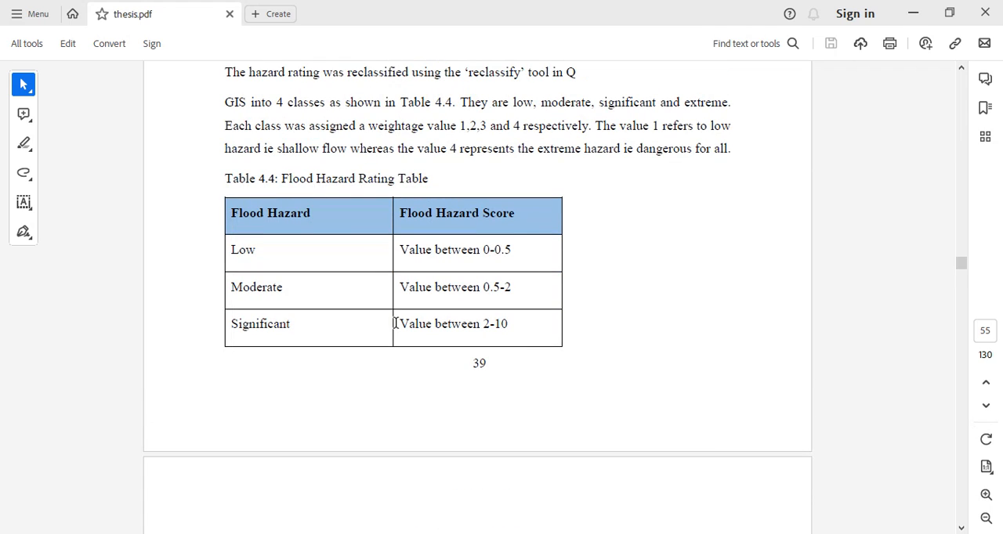
left_click_drag(367, 127, 526, 128)
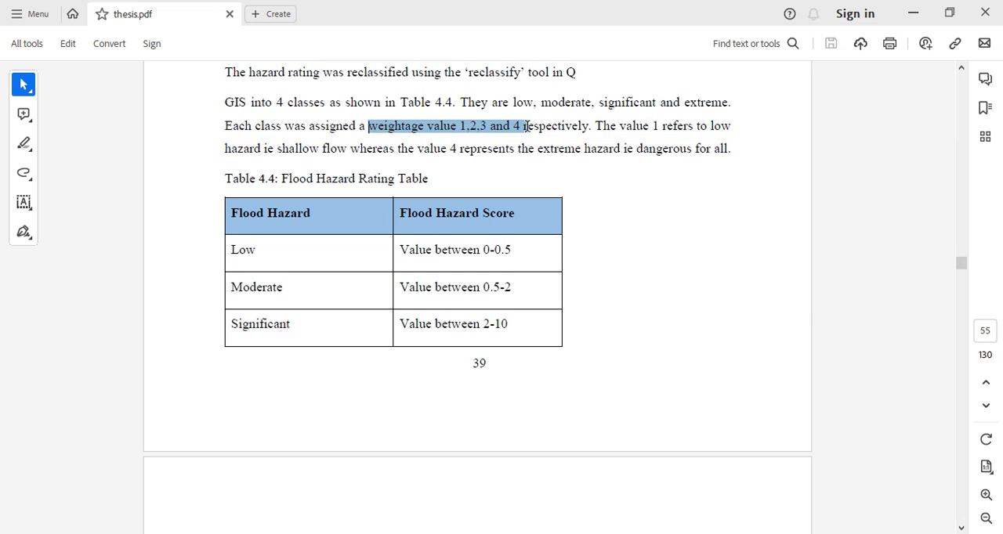
left_click(483, 179)
scroll(482, 179, "down", 10)
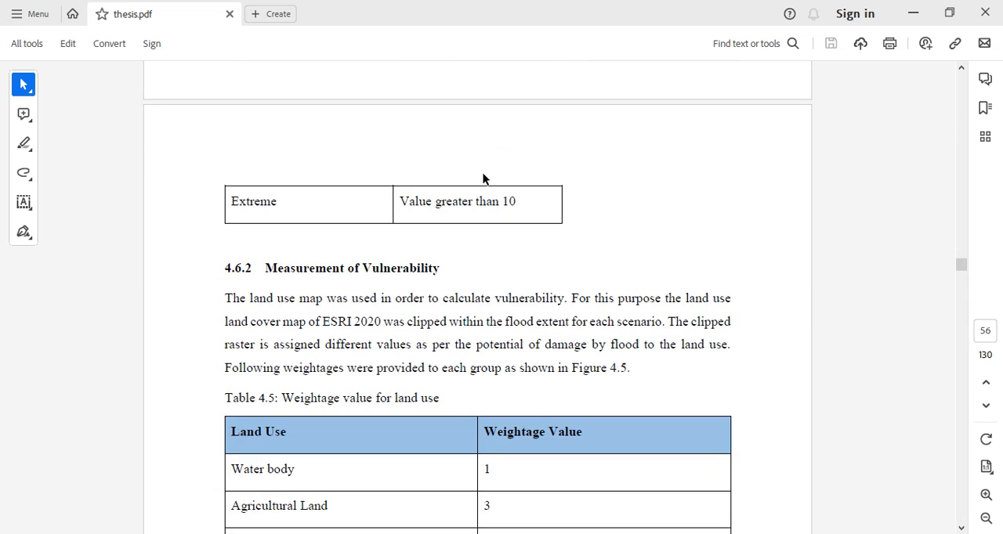
scroll(482, 179, "down", 4)
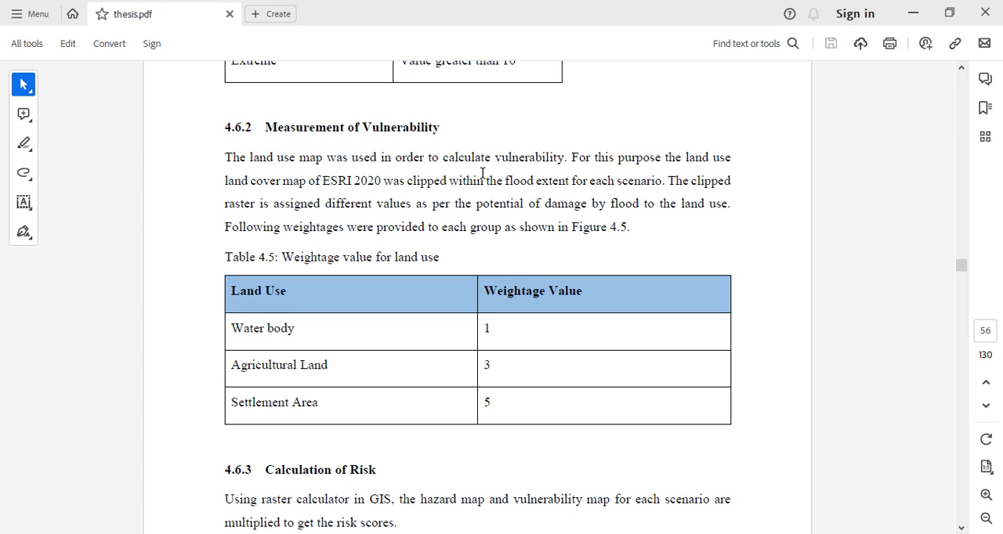
scroll(325, 312, "down", 1)
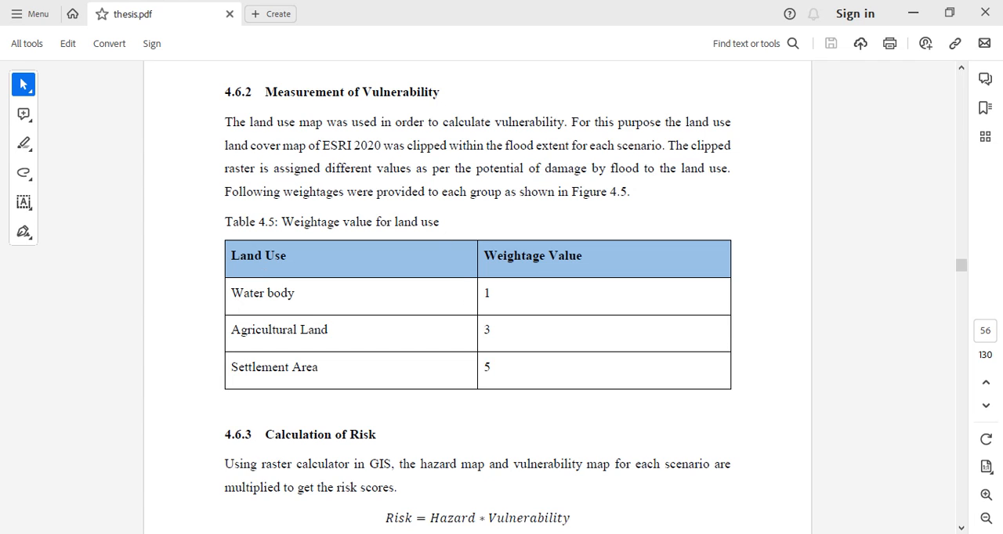
Switch to ArcMap and display the depth_50yrs.tif and velocity_50yrs.tif layers, leaving 50year_vulnerability.tif hidden after previewing it
key("alt+Tab")
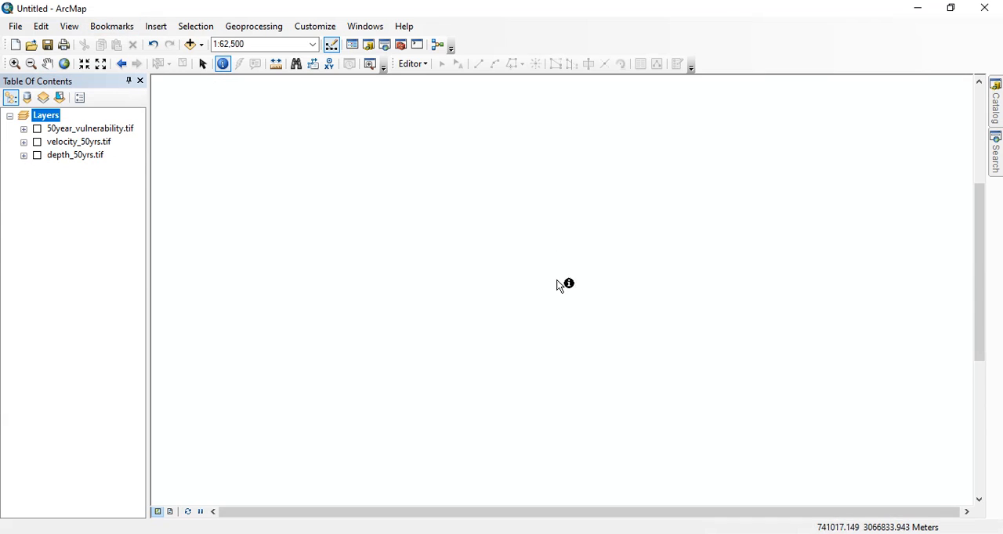
left_click(38, 156)
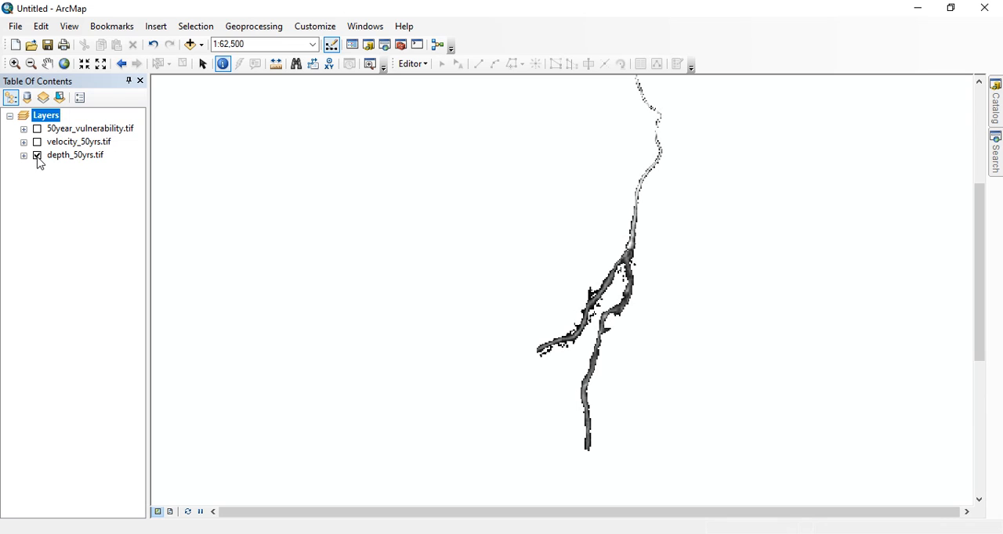
left_click(38, 143)
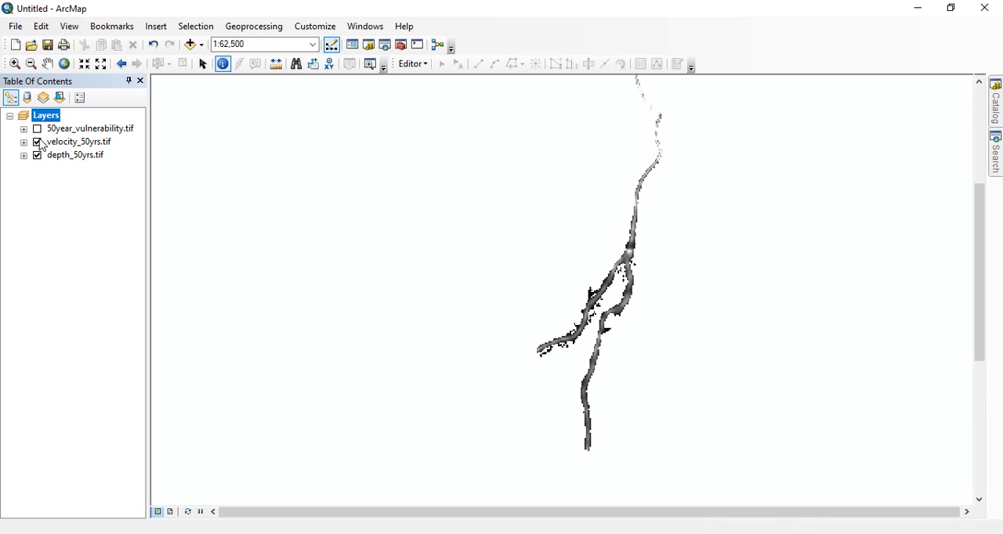
left_click(37, 131)
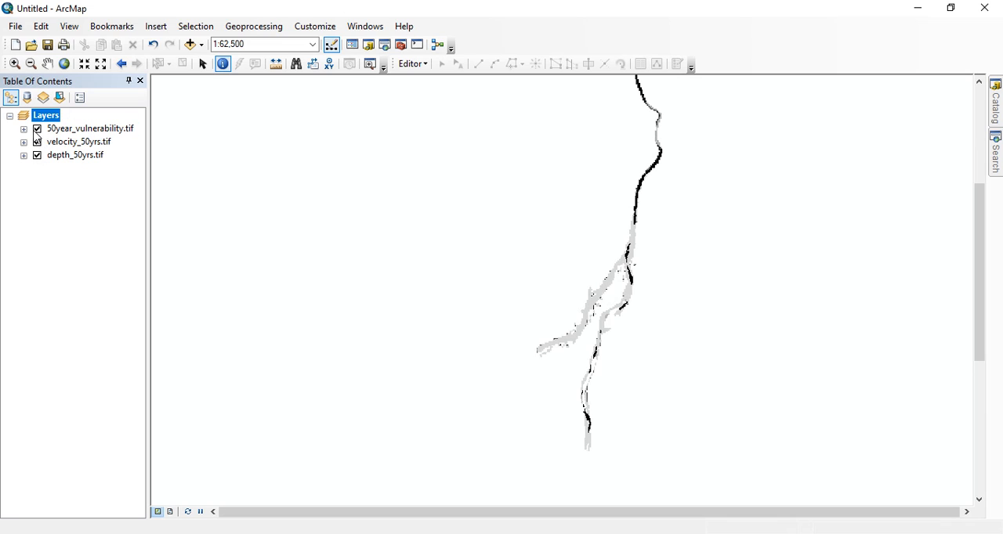
left_click(37, 129)
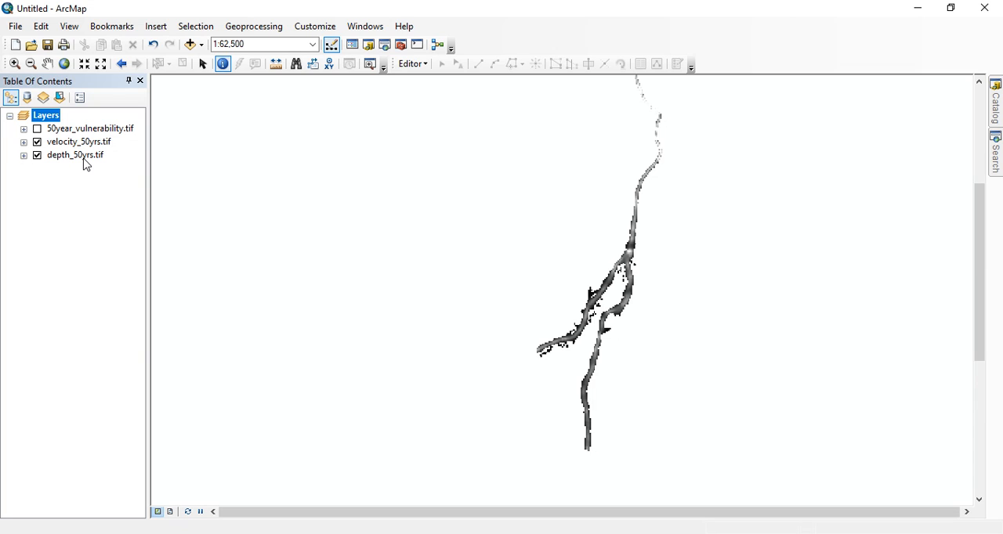
scroll(526, 204, "down", 1)
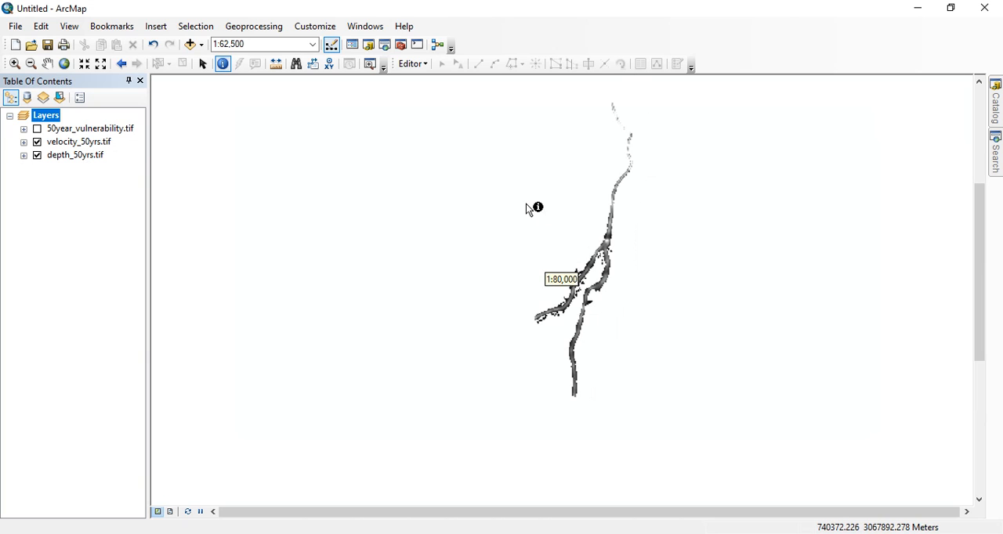
scroll(621, 203, "up", 1)
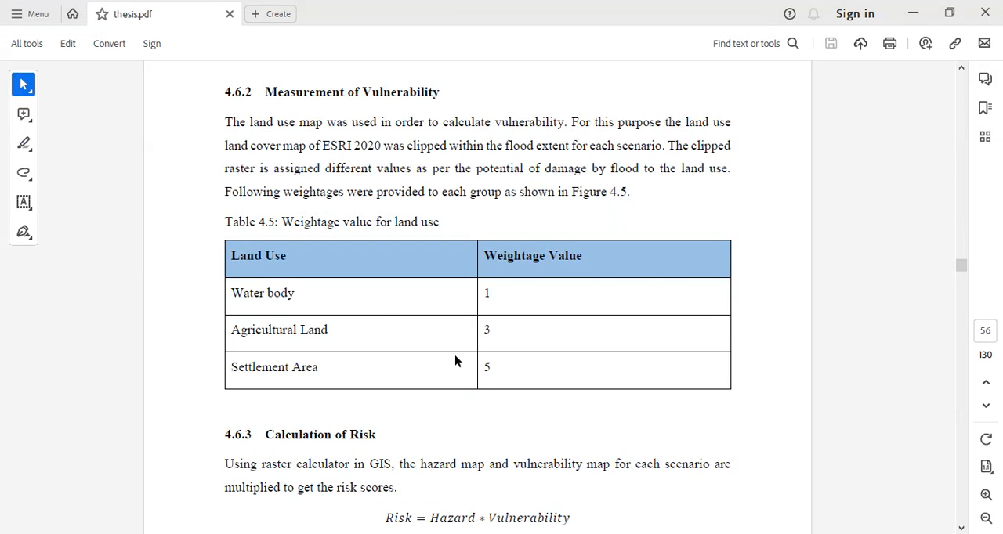
Check the flood hazard formula in section 4.6.1 of thesis.pdf, and return to ArcMap
scroll(454, 355, "up", 10)
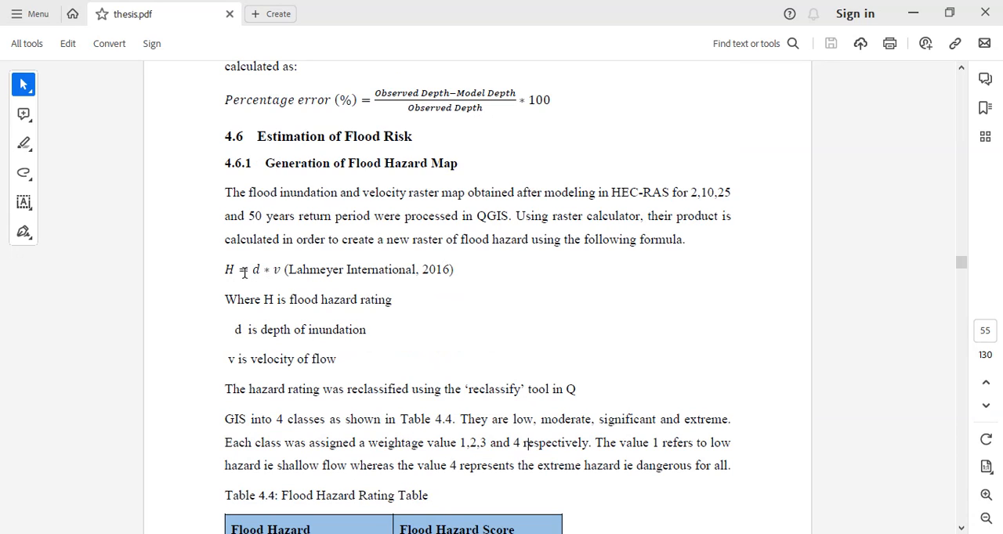
left_click(913, 14)
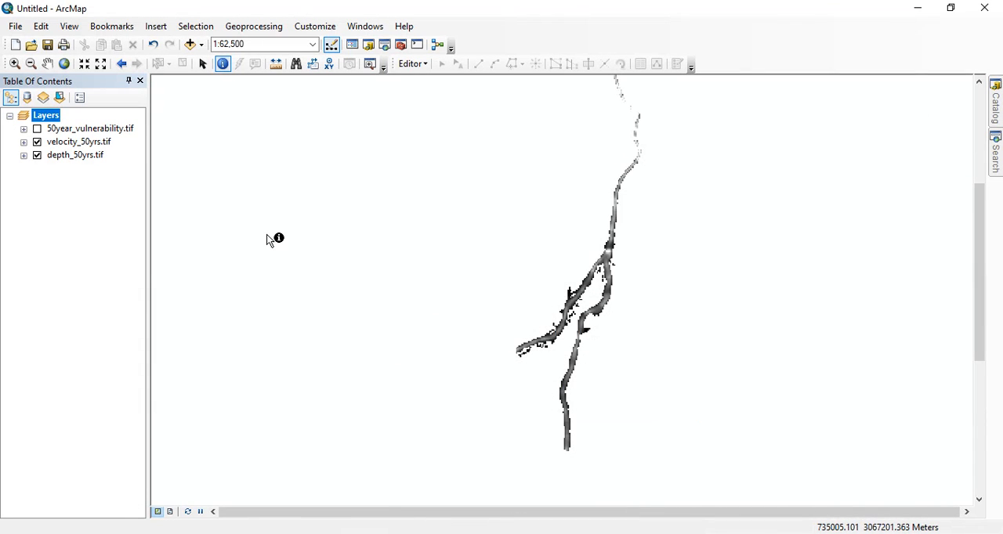
scroll(493, 219, "down", 1)
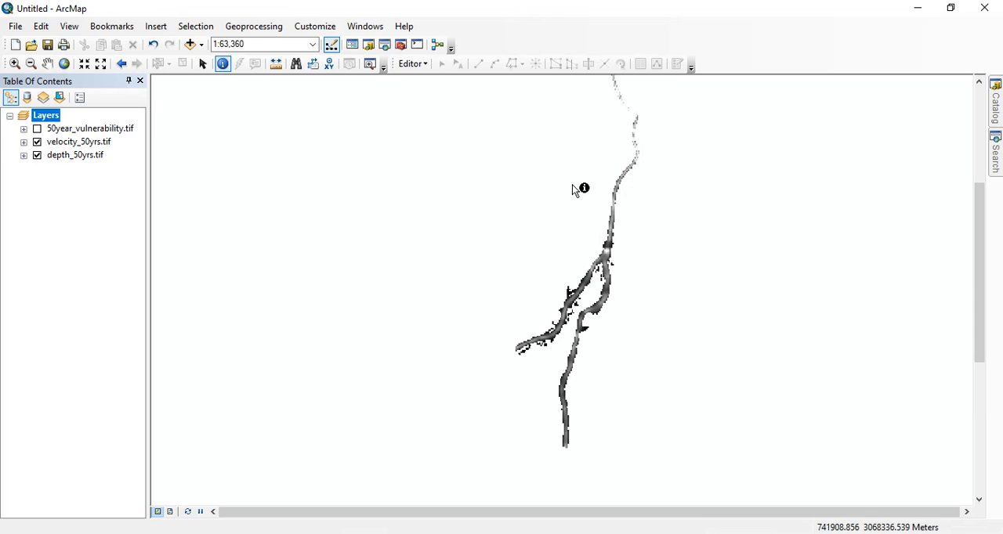
Run Raster Calculator from Spatial Analyst with "depth_50yrs.tif"*"velocity_50yrs.tif", saving the output raster as hazard in Default.gdb, and close ArcToolbox
left_click(400, 45)
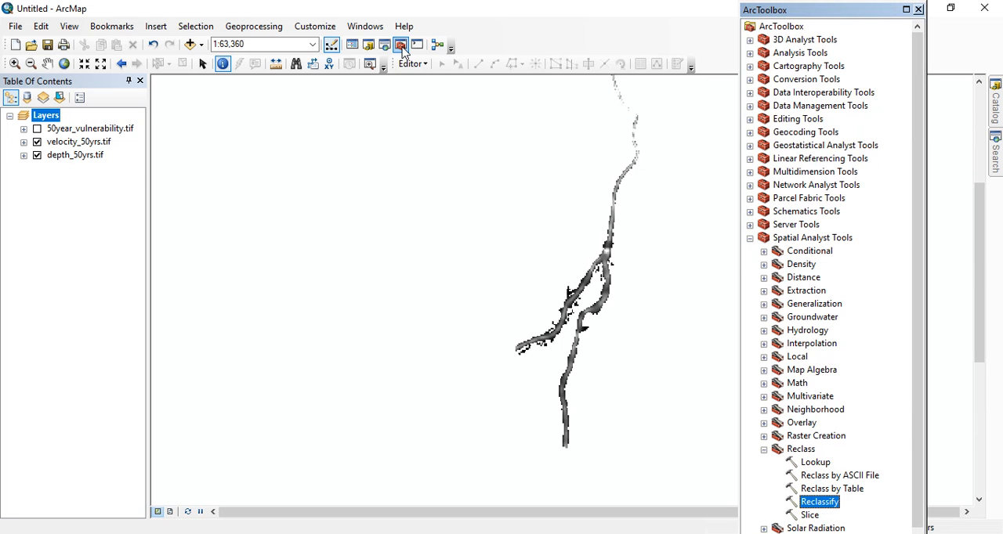
left_click(764, 451)
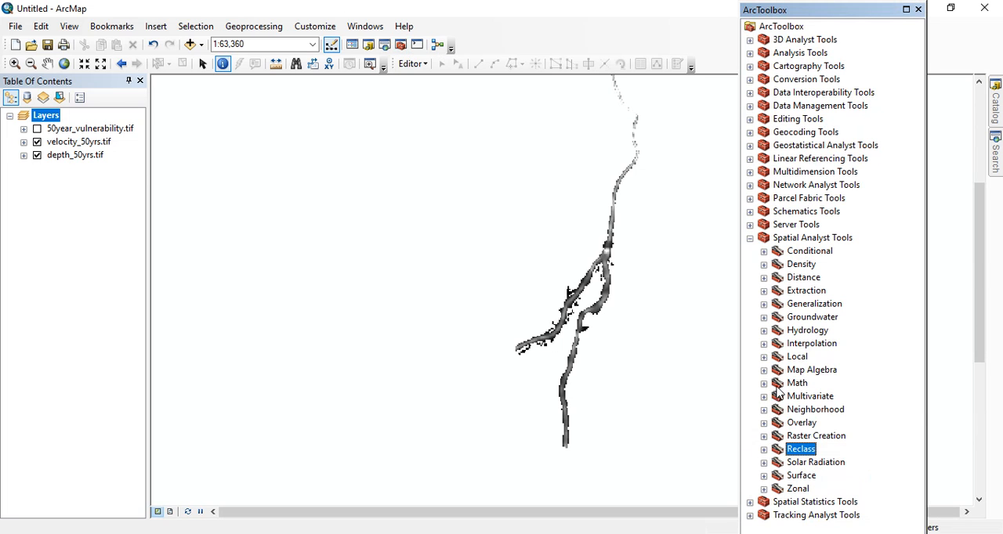
left_click(749, 239)
left_click(749, 239)
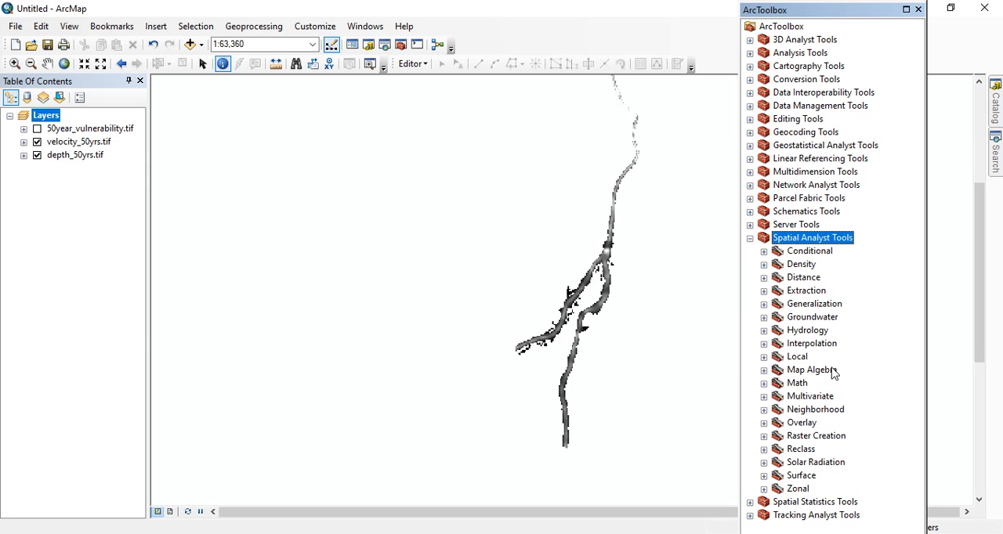
left_click(764, 370)
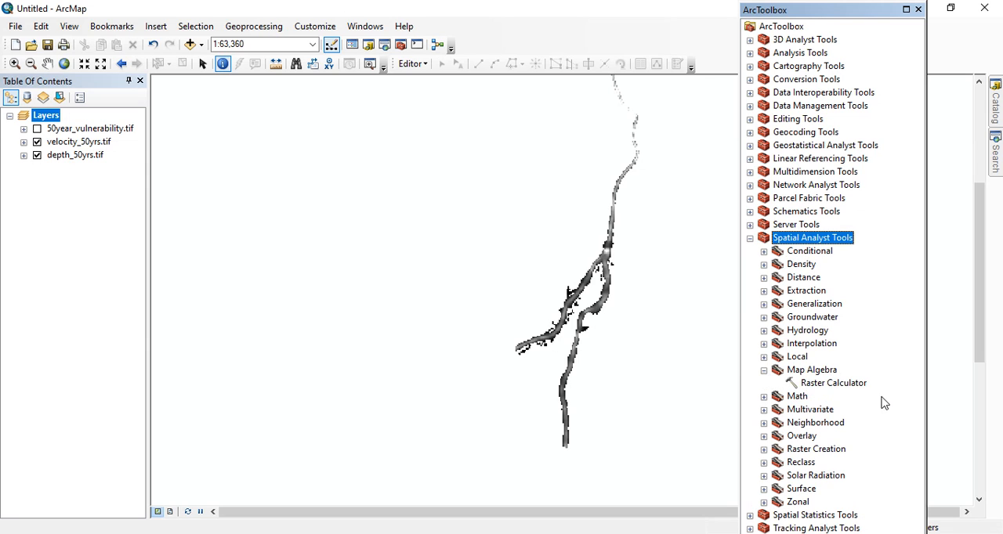
double_click(833, 383)
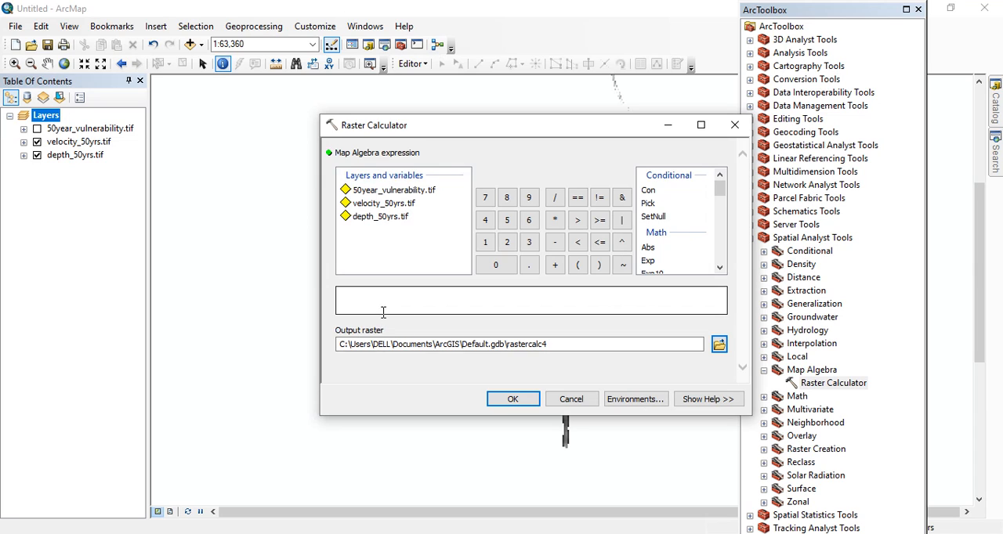
double_click(372, 219)
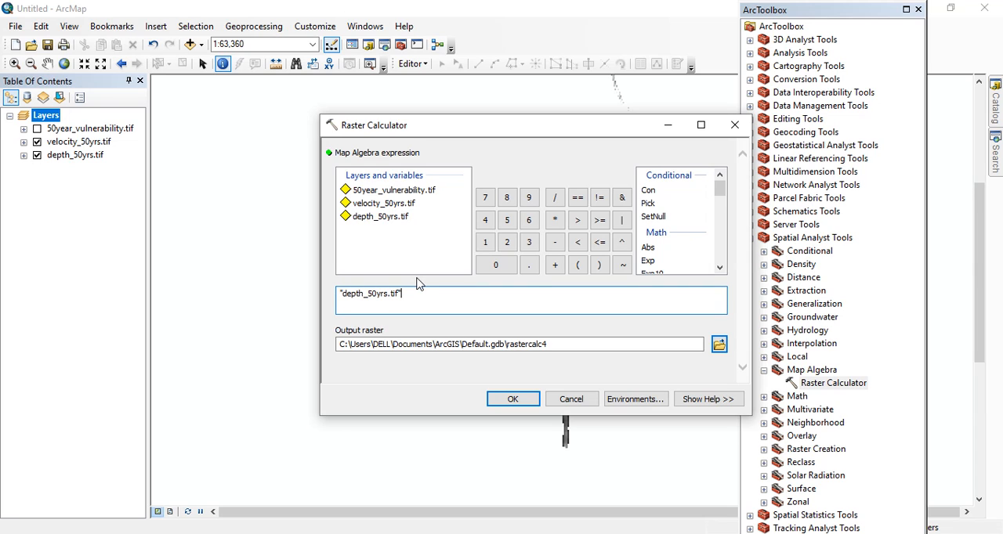
double_click(378, 206)
left_click(555, 341)
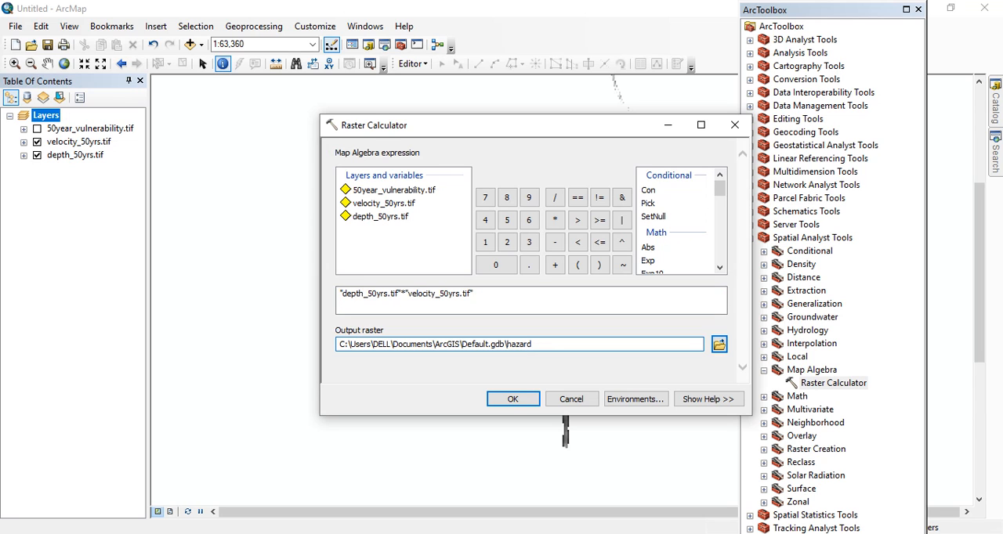
left_click(513, 400)
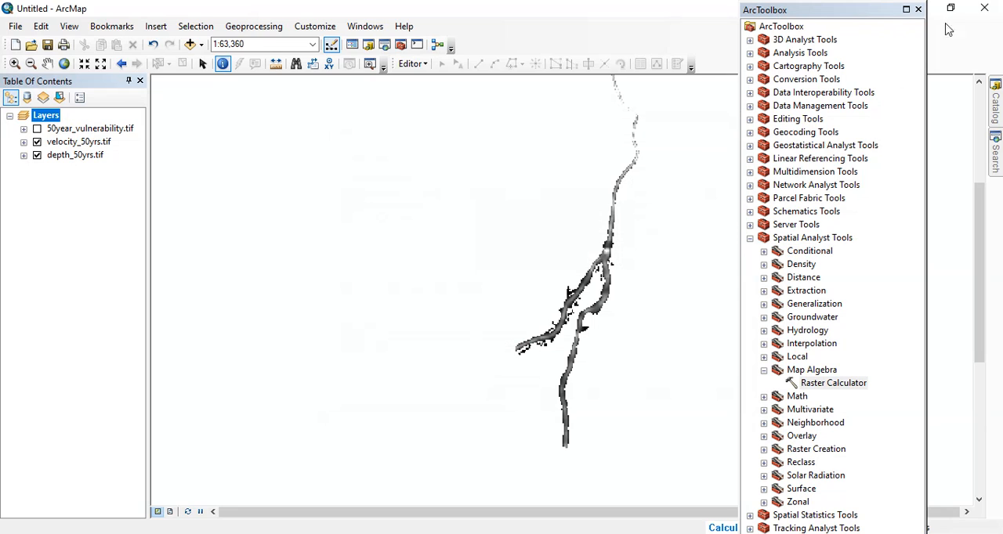
left_click(918, 10)
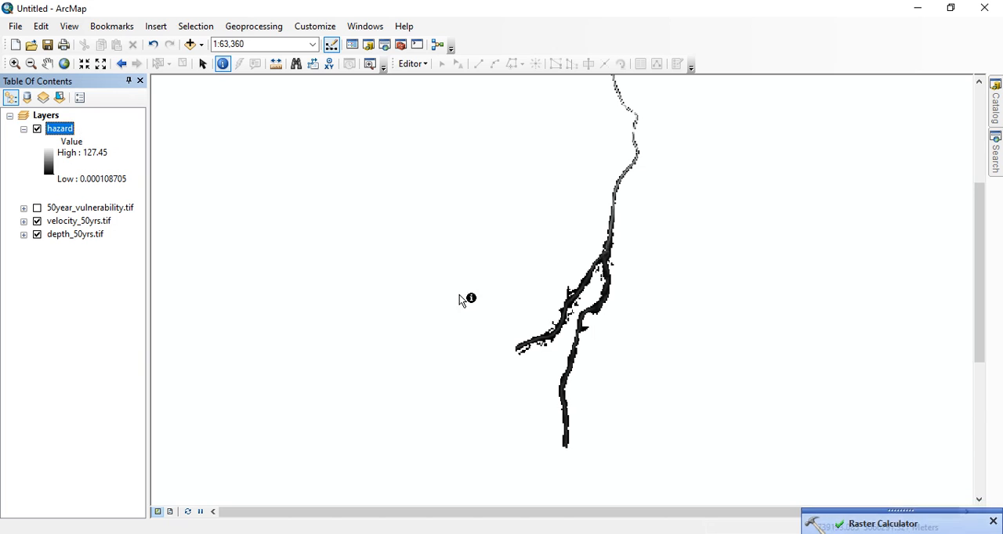
Switch to thesis.pdf and review the class ranges and weightage values for flood hazard in Table 4.4
left_click(548, 533)
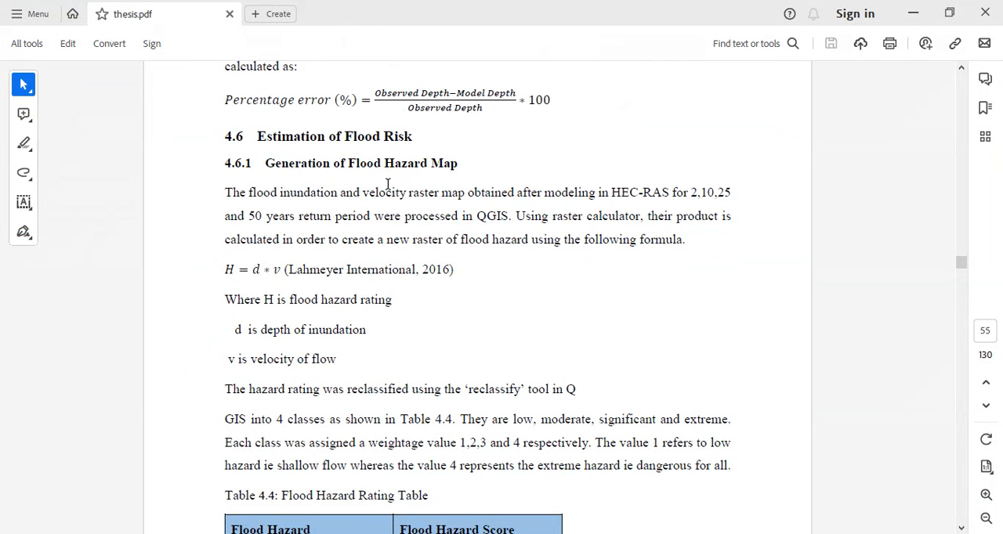
scroll(376, 191, "down", 5)
scroll(369, 297, "down", 2)
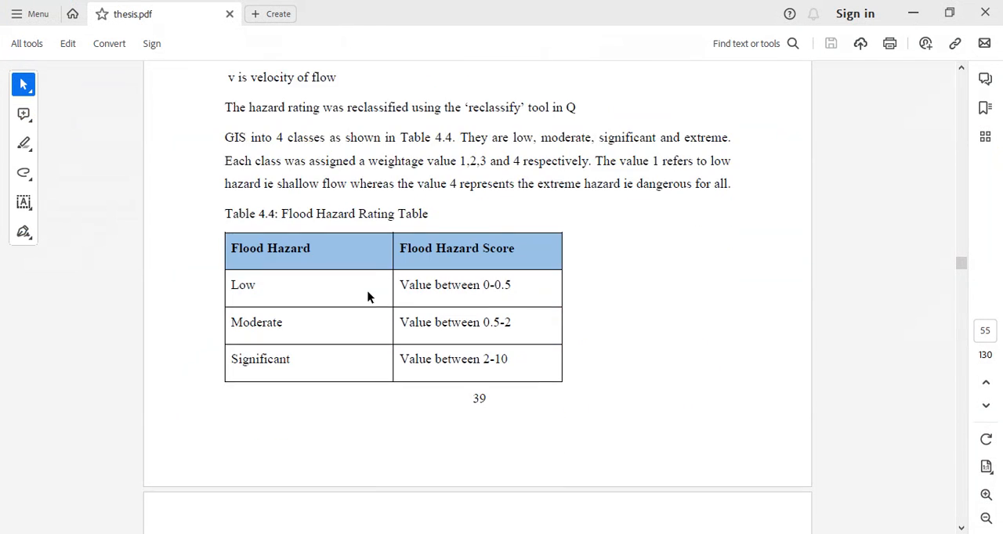
scroll(387, 257, "down", 1)
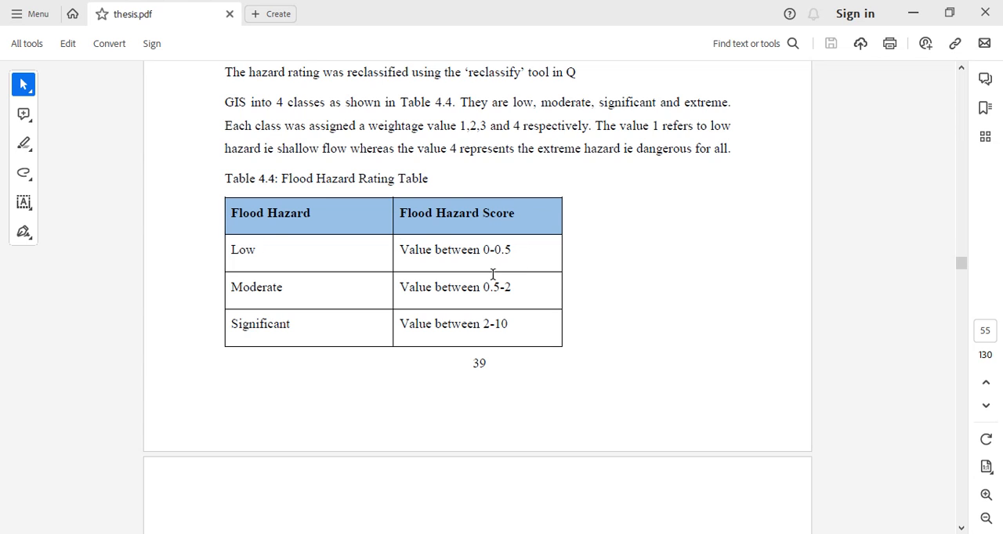
scroll(494, 282, "down", 2)
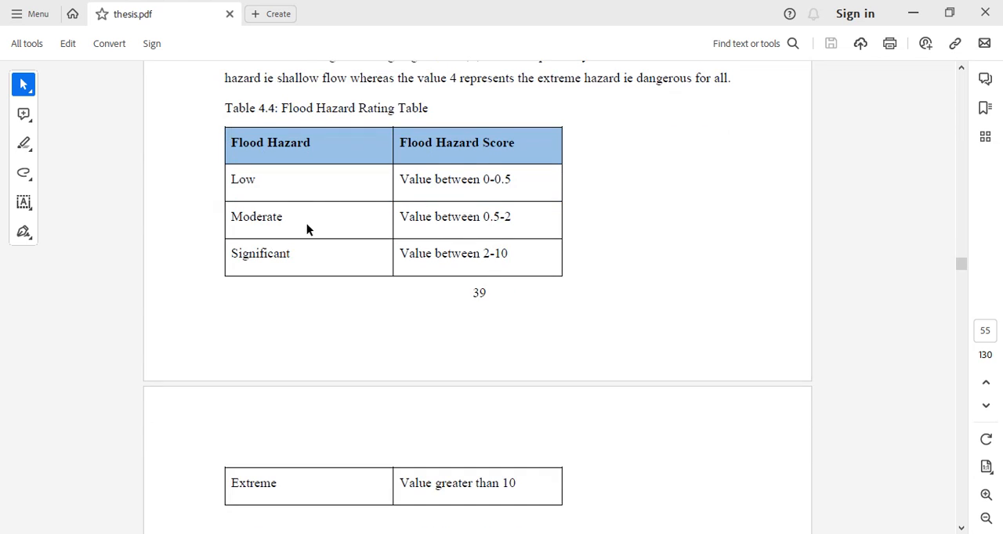
Check the Table 4.4 hazard score ranges against the weightage values 1, 2, 3 and 4 in the text, and return to ArcMap
scroll(328, 246, "down", 1)
scroll(353, 336, "up", 5)
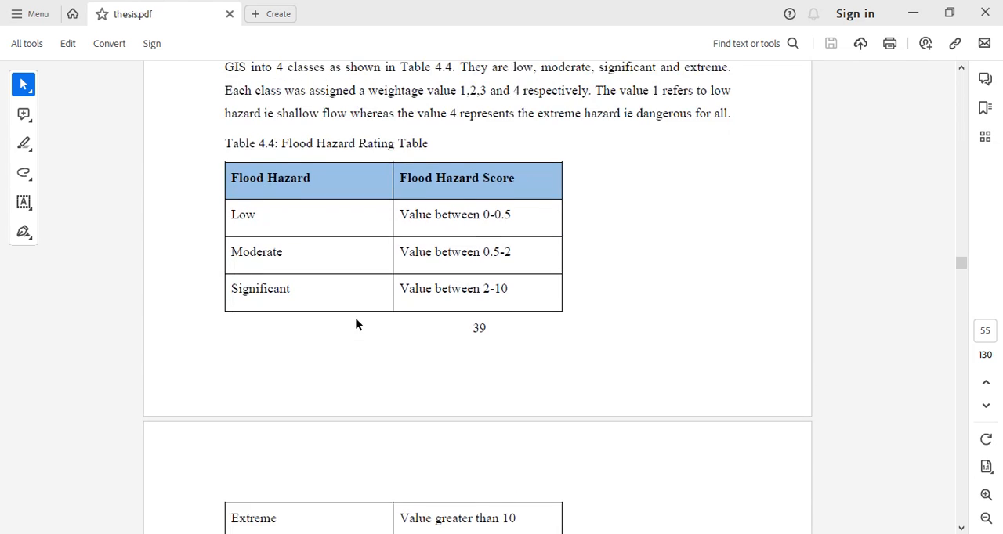
scroll(356, 325, "down", 2)
scroll(355, 249, "down", 1)
scroll(494, 164, "up", 1)
left_click_drag(461, 125, 525, 131)
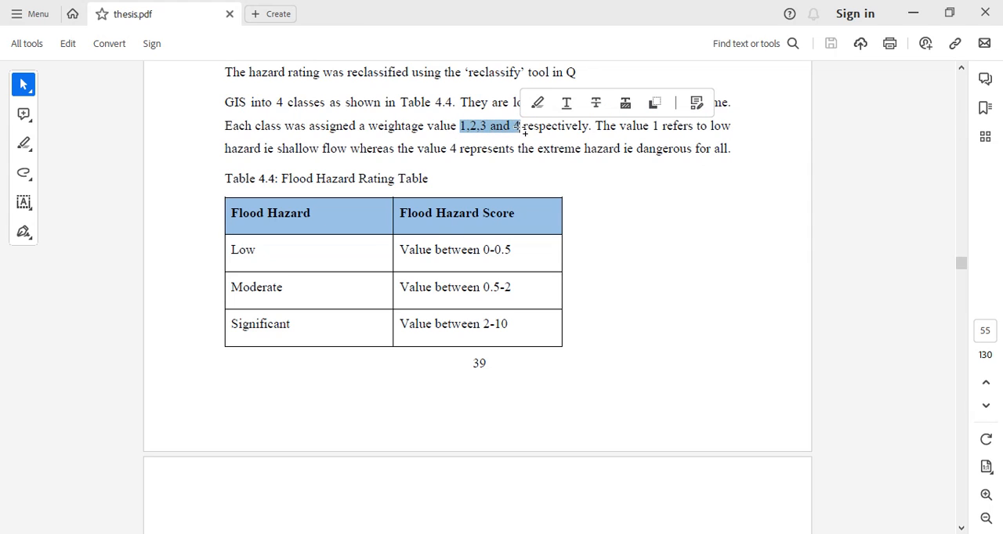
left_click(484, 192)
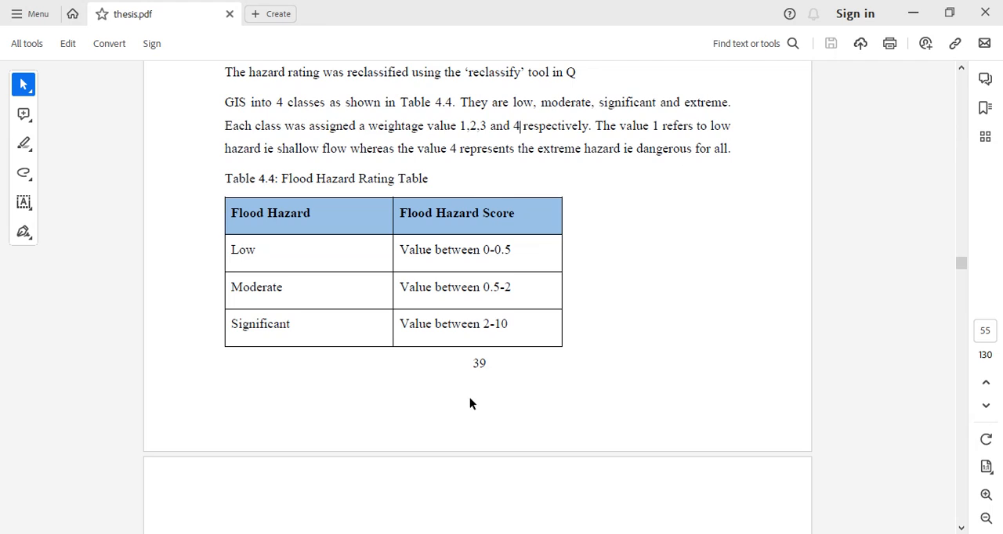
left_click(914, 13)
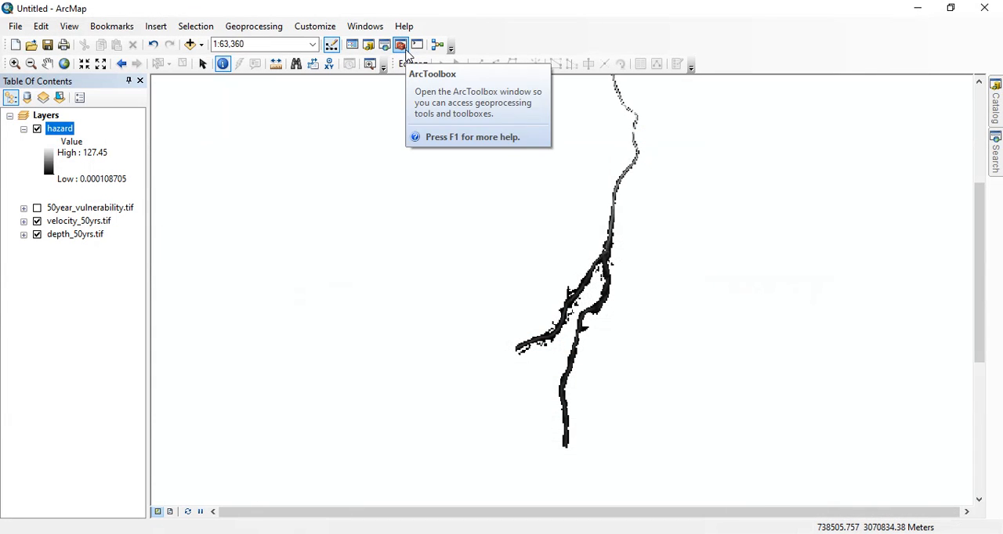
Open the Reclassify tool from Spatial Analyst and set the hazard layer as its input raster
left_click(399, 44)
left_click(764, 370)
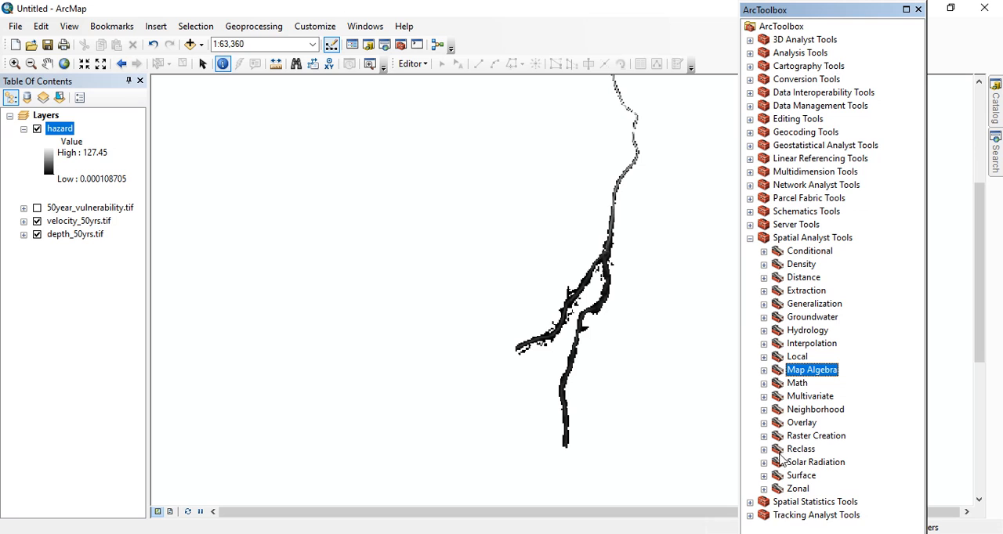
left_click(764, 449)
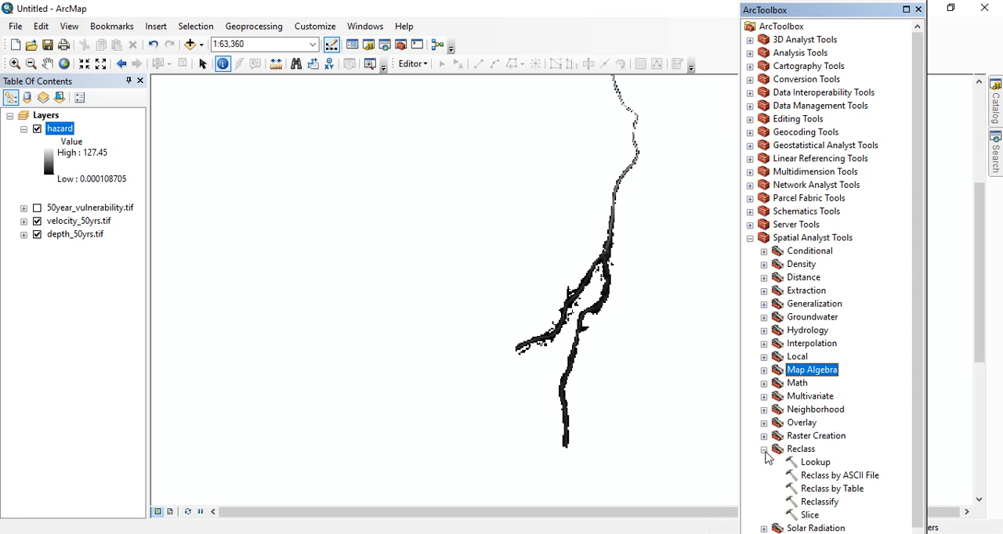
double_click(831, 504)
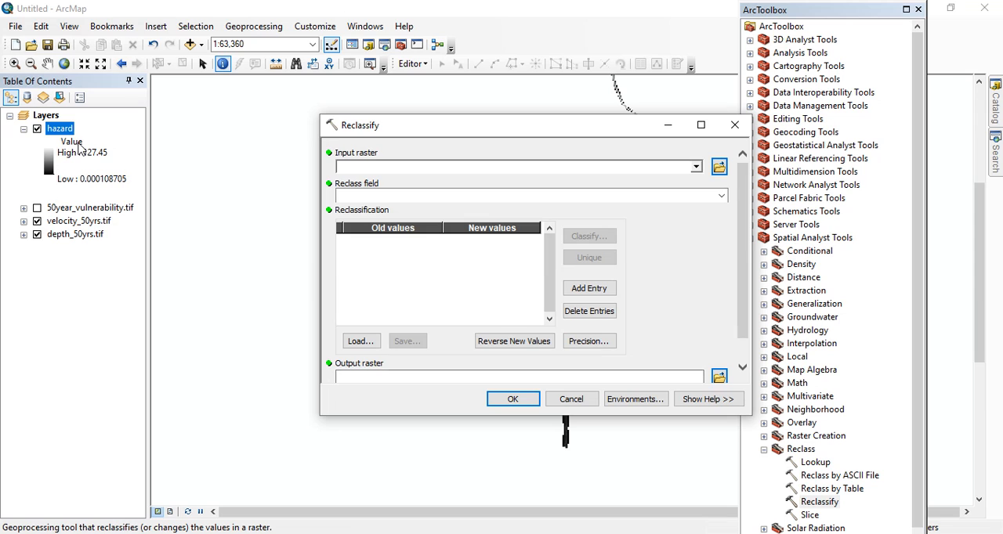
left_click_drag(61, 133, 364, 168)
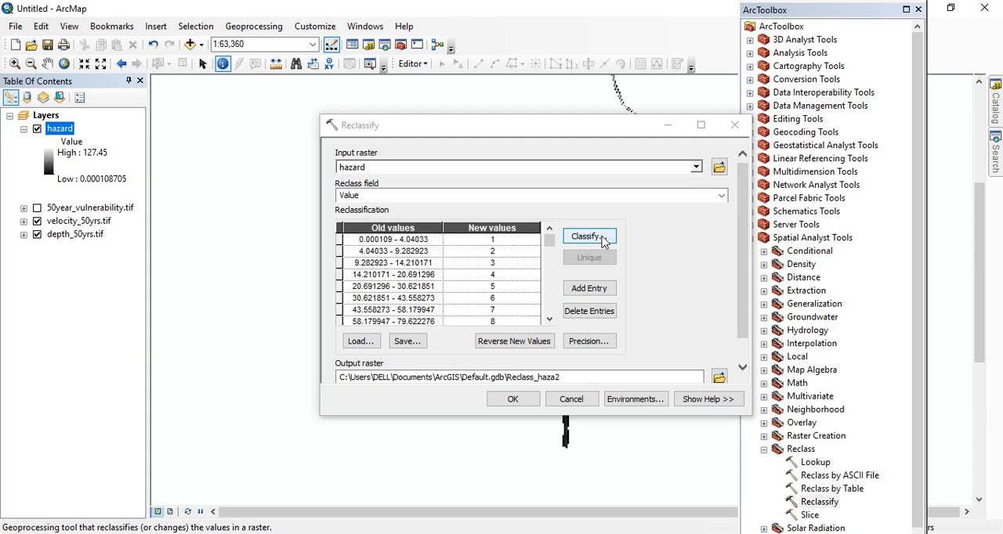
Classify the hazard values into 4 classes and set the first two break values to 0.5 and 2
left_click(599, 236)
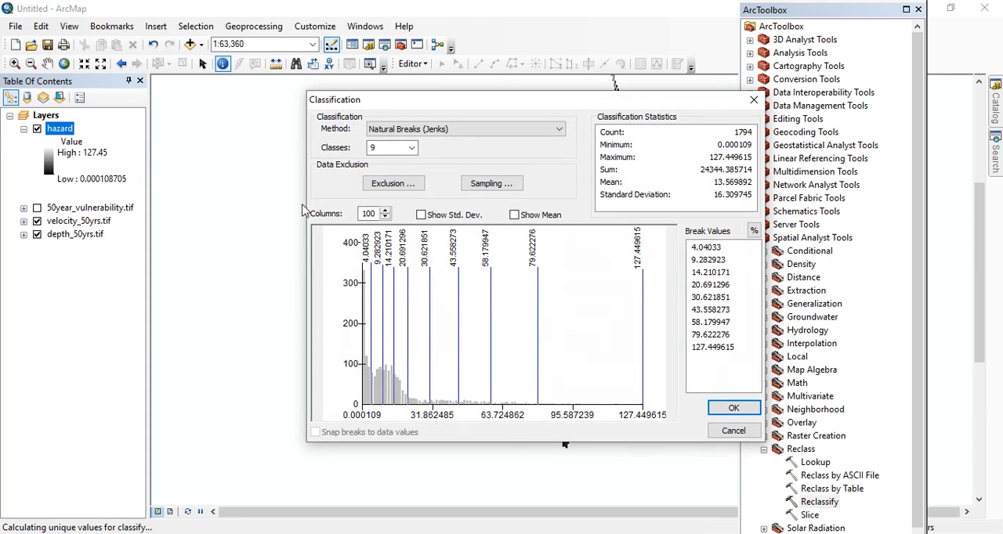
double_click(392, 146)
left_click(707, 246)
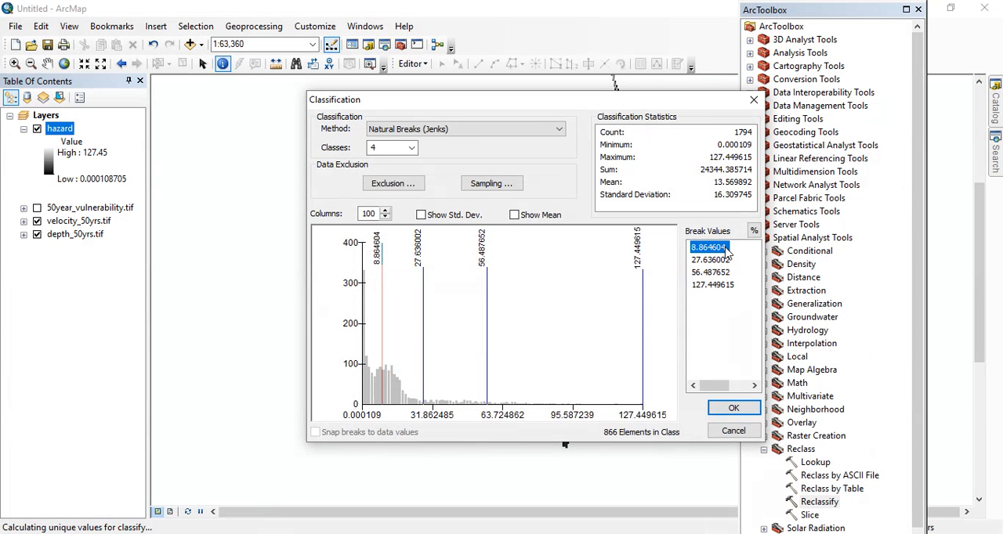
left_click(726, 249)
type("0.5")
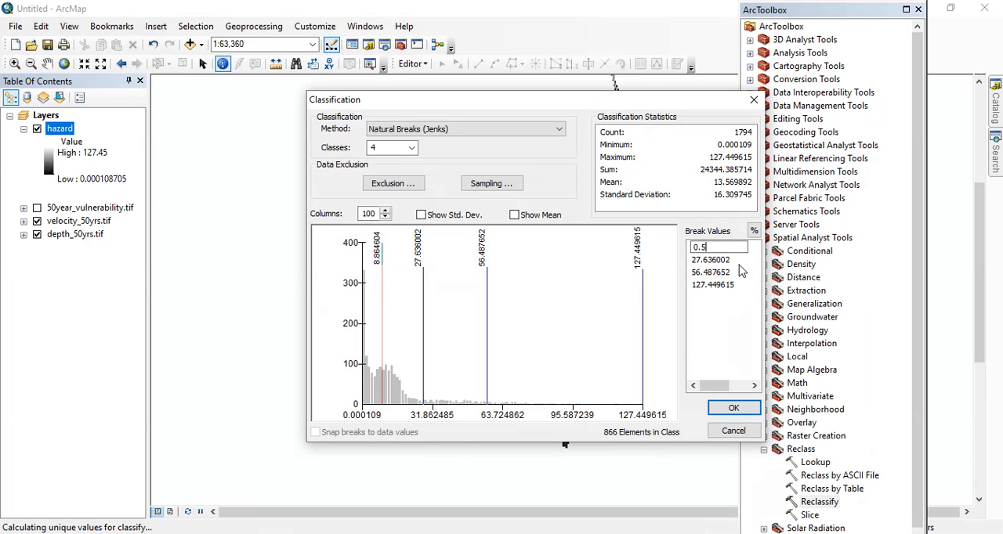
key("Return")
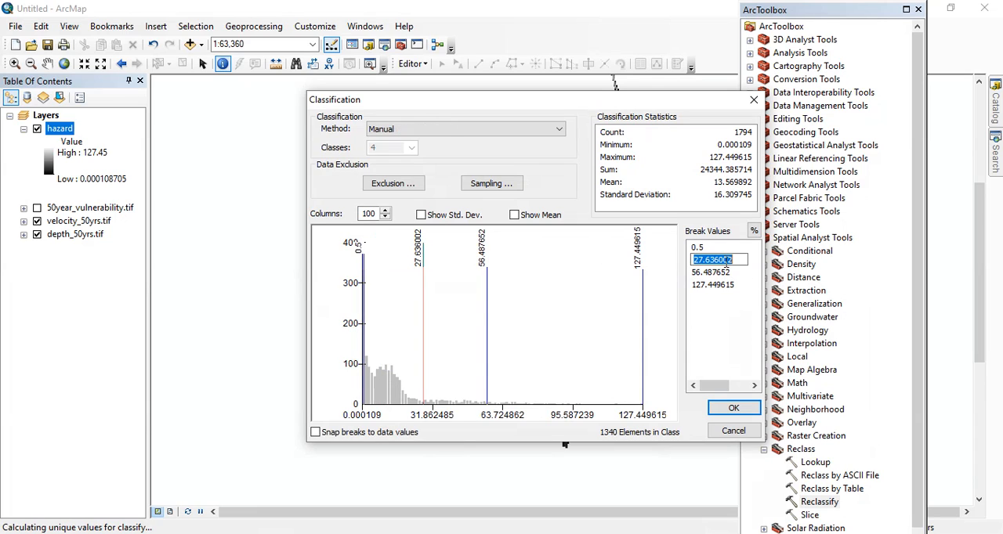
type("2")
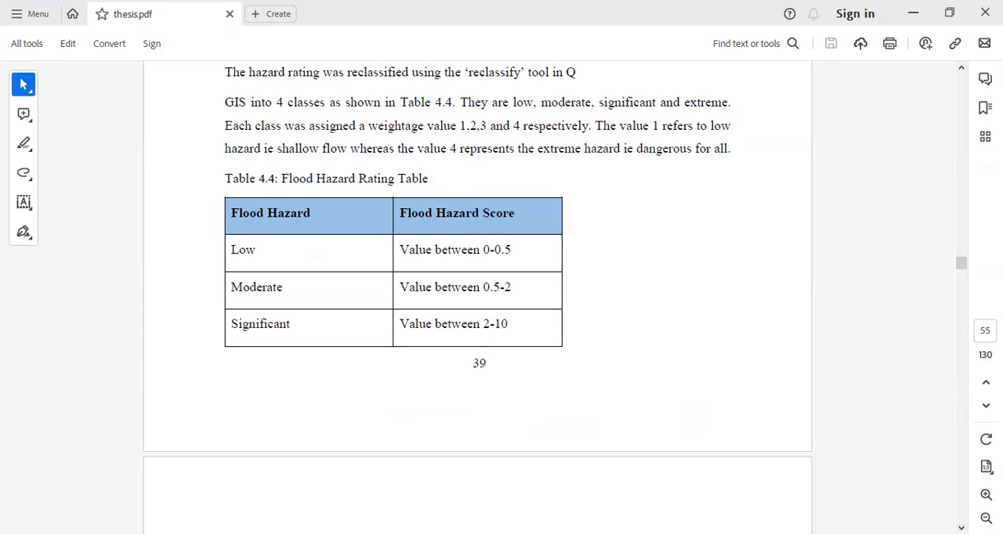
Check the Extreme class limit in Table 4.4, set the third break value to 10, and apply the classification
scroll(557, 310, "down", 3)
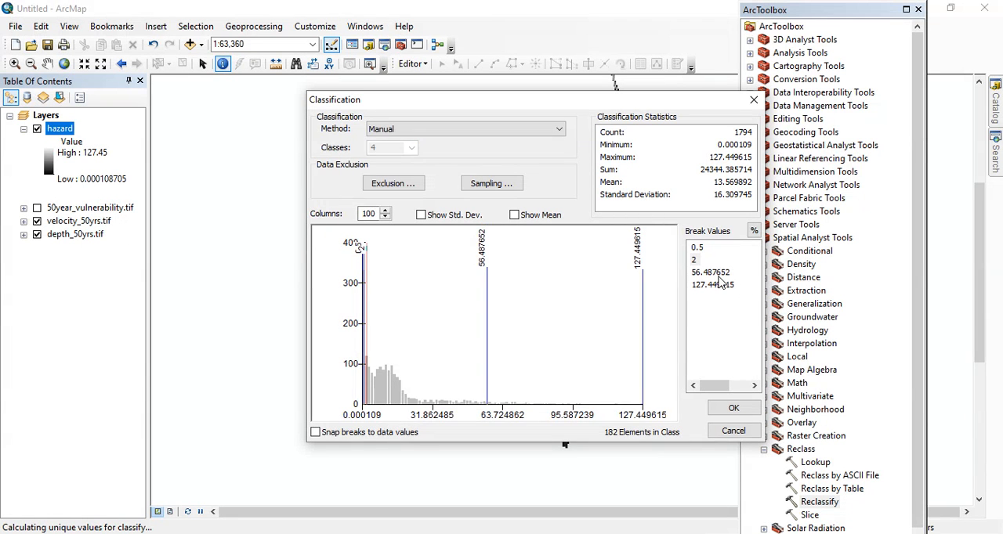
left_click(718, 274)
left_click_drag(745, 274, 631, 278)
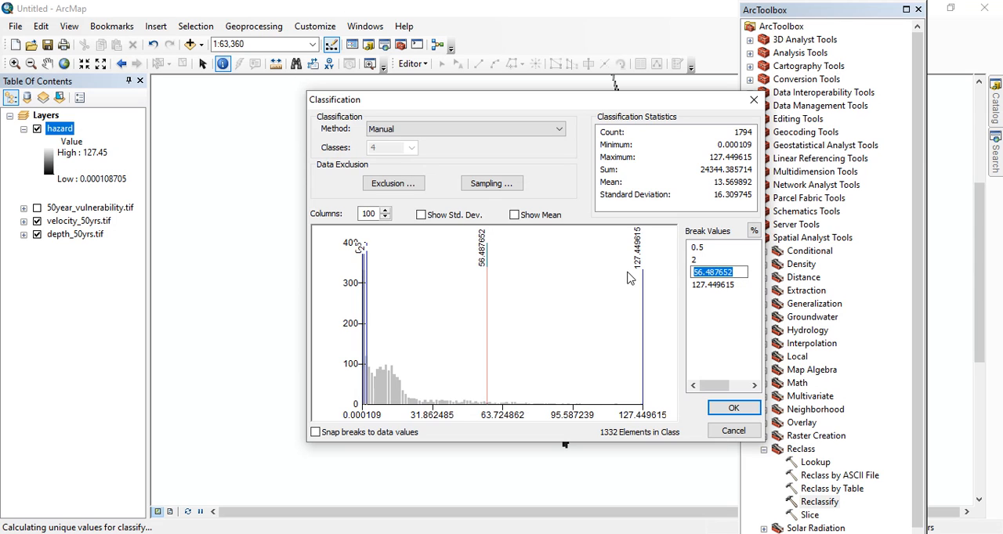
type("10")
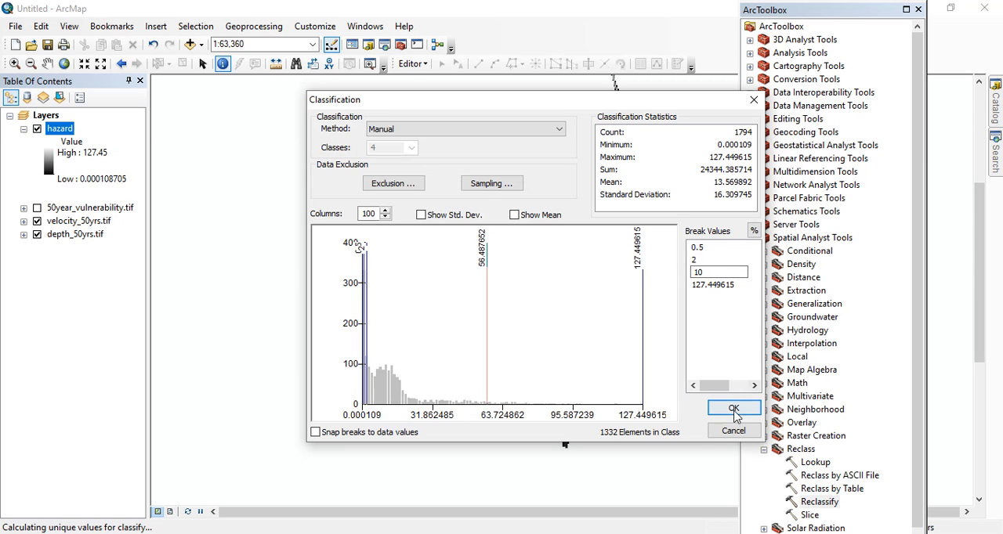
left_click(733, 414)
left_click(734, 412)
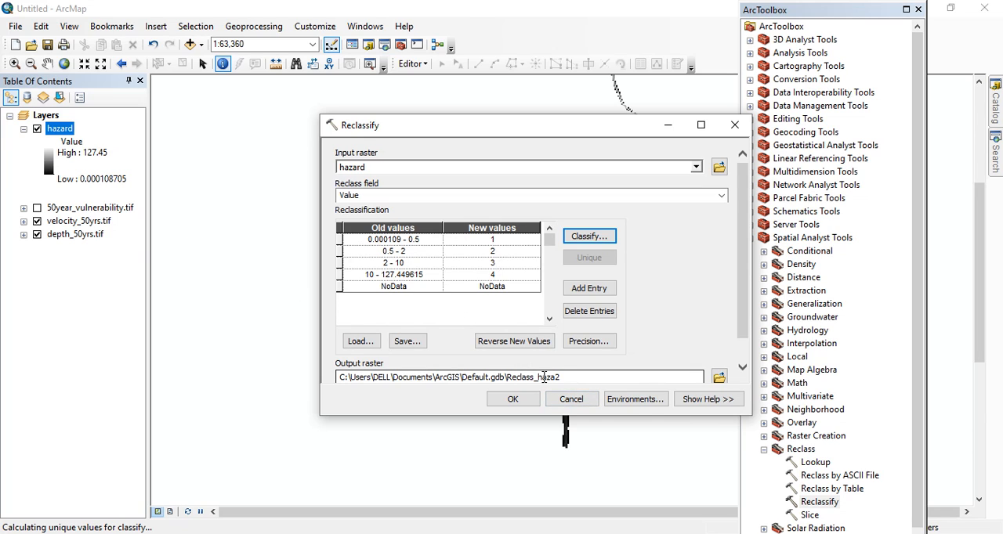
Save the output raster as Reclass_hazard in Default.gdb, run the reclassification, and close ArcToolbox
left_click(563, 377)
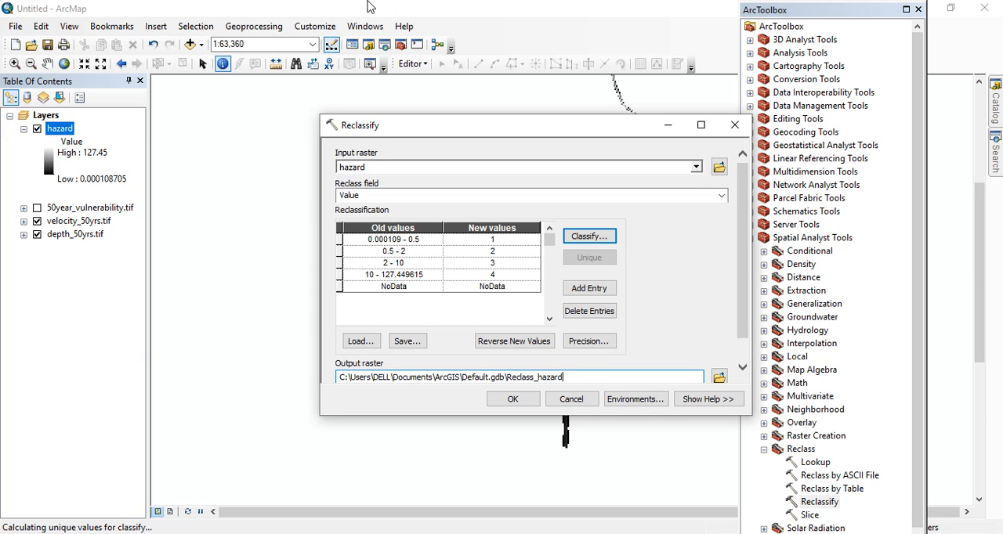
left_click(530, 406)
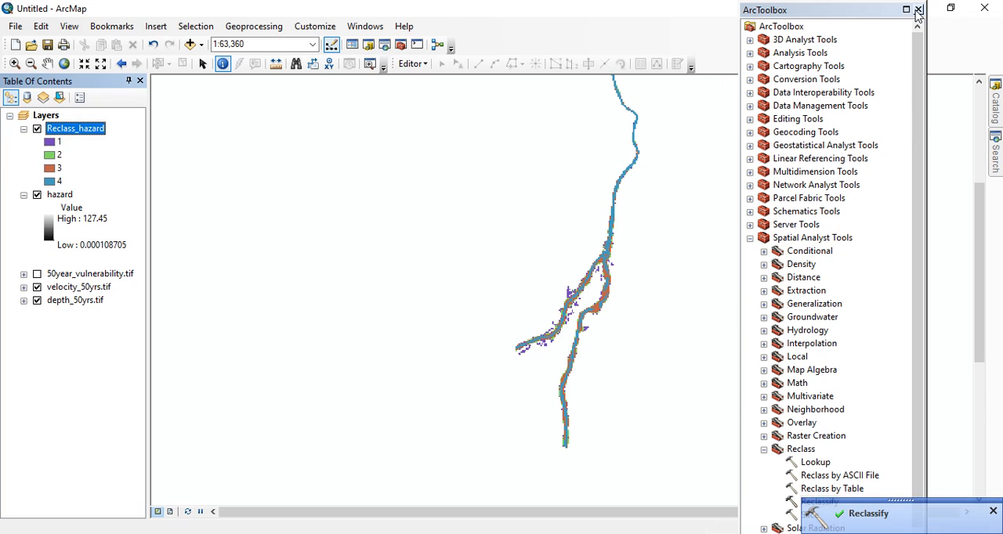
left_click(918, 9)
Identify the pixel value of a blue cell near the river junction in the Reclass_hazard layer
scroll(611, 276, "down", 1)
scroll(610, 282, "down", 3)
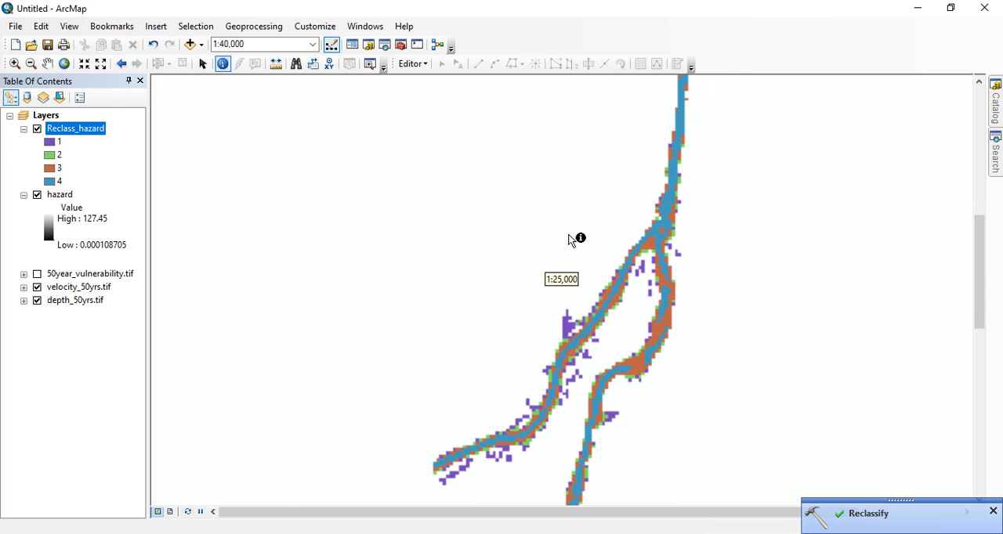
left_click(224, 64)
scroll(667, 232, "down", 2)
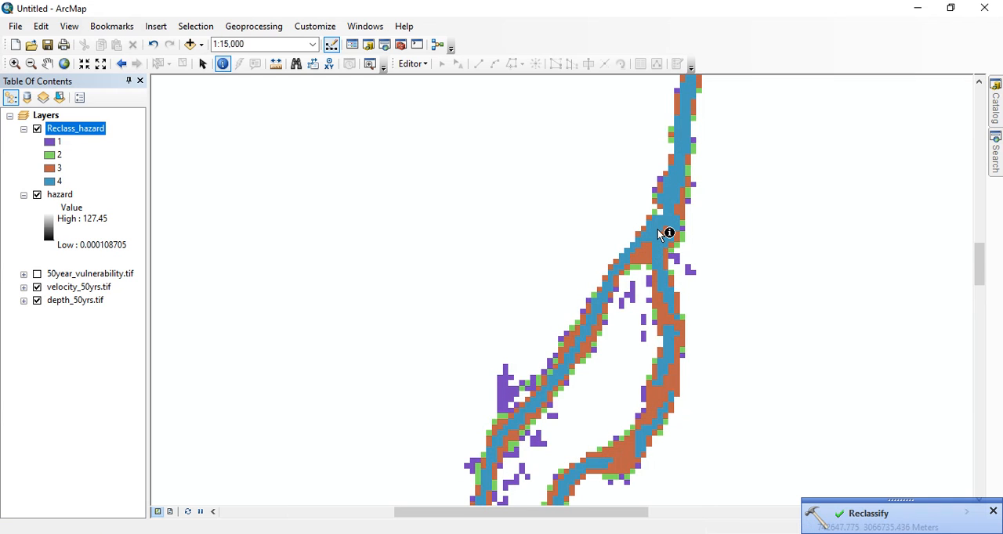
left_click(656, 228)
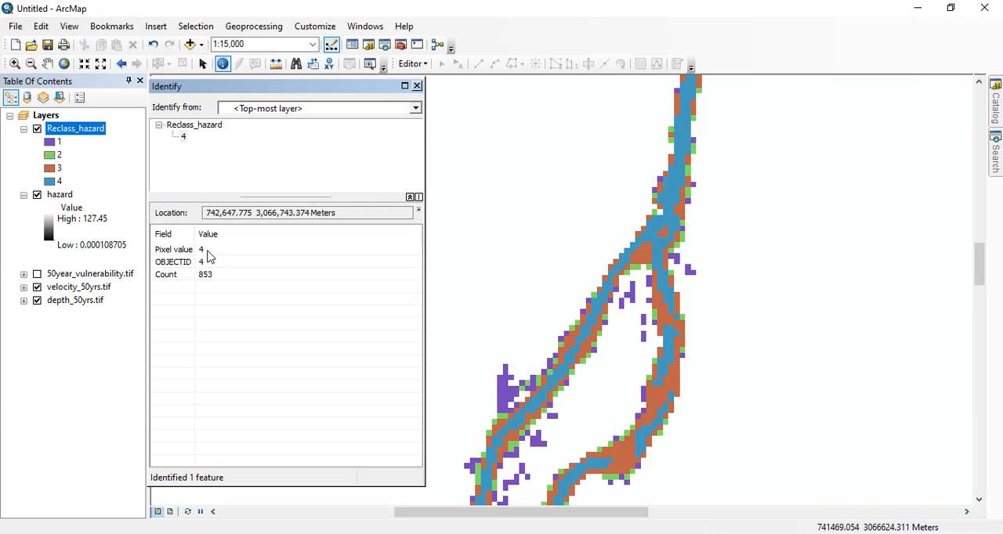
Consult the Table 4.4 hazard classes in thesis.pdf, then identify a Reclass_hazard cell on the channel edge in ArcMap and close the results
left_click(541, 533)
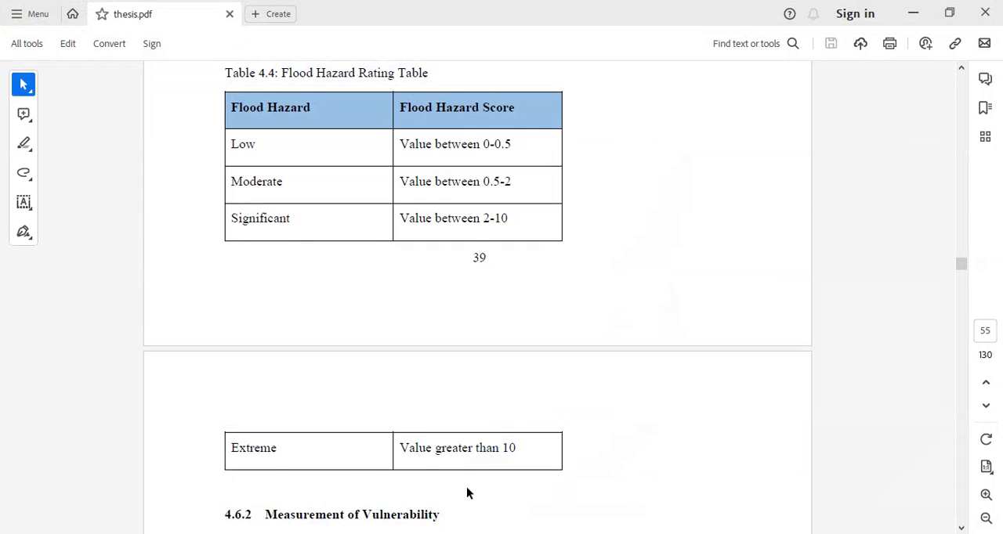
scroll(309, 251, "down", 1)
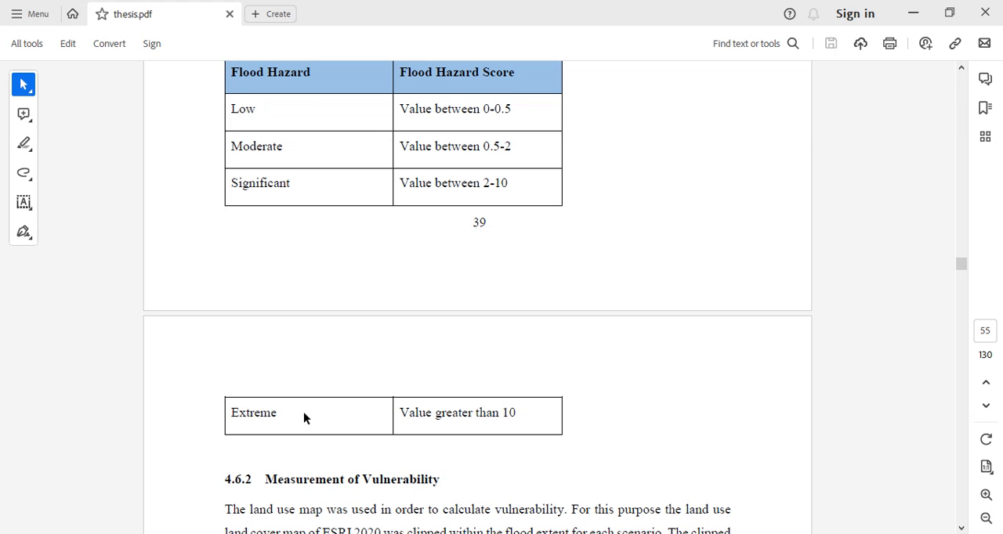
scroll(303, 418, "up", 1)
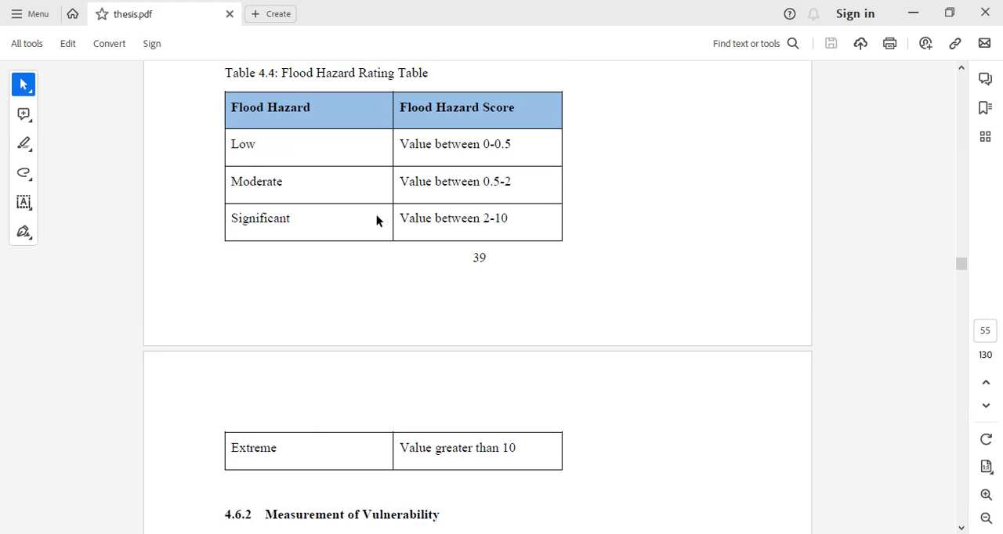
left_click(912, 13)
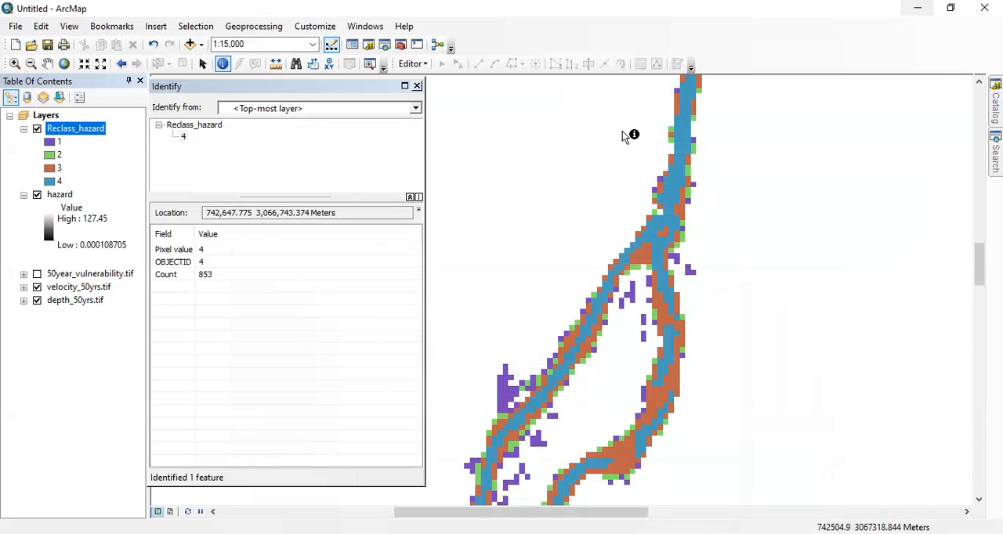
left_click(689, 178)
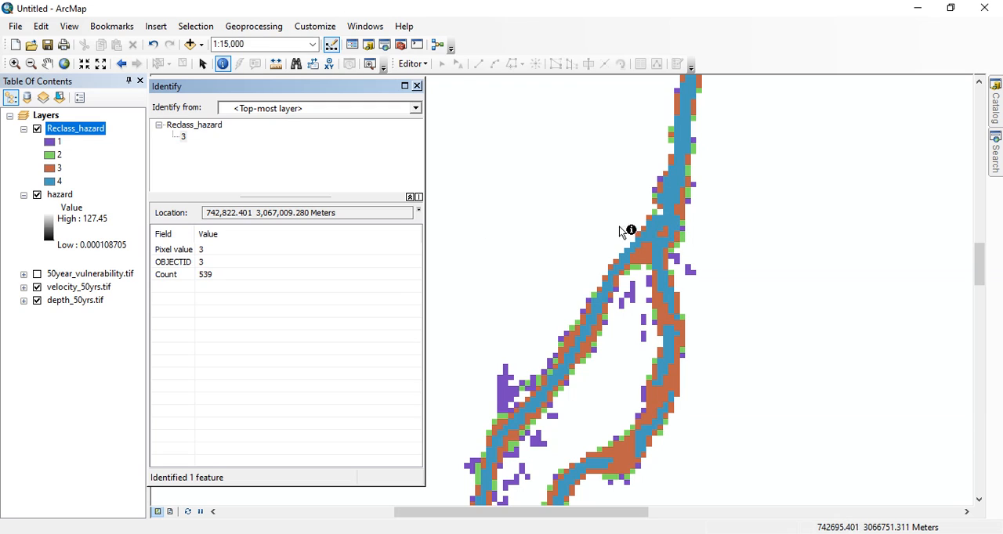
left_click(416, 86)
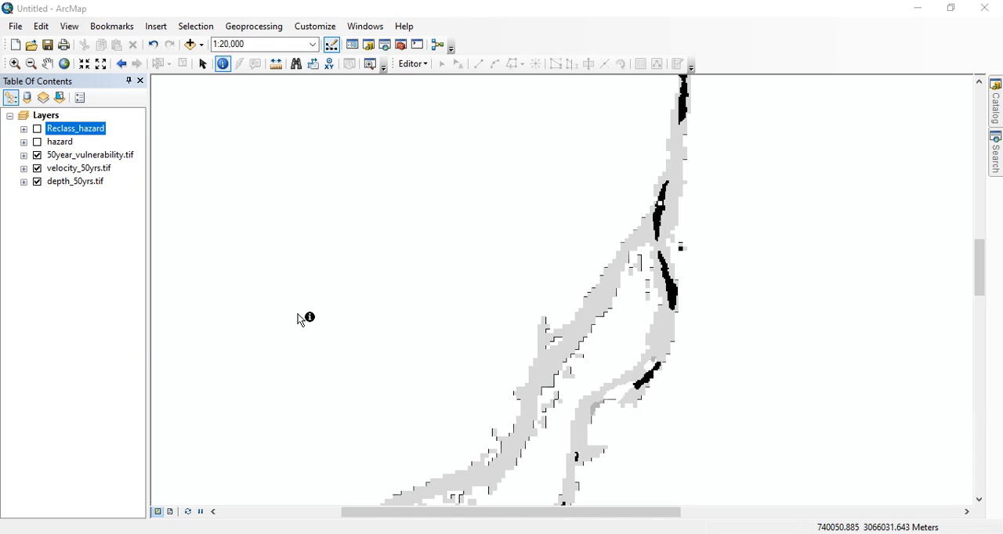
Hide the velocity_50yrs.tif and depth_50yrs.tif layers, leaving only 50year_vulnerability.tif displayed
scroll(314, 238, "up", 1)
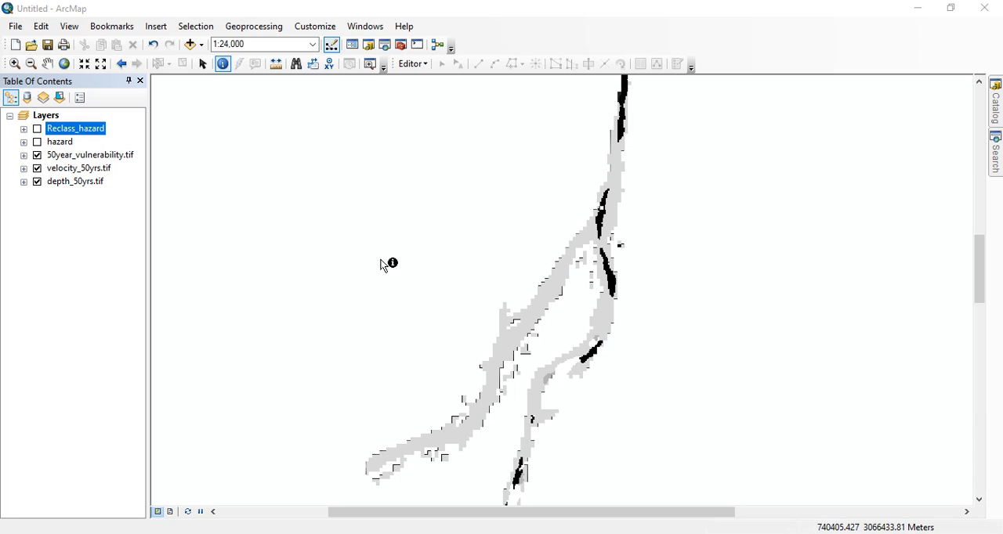
left_click(37, 168)
left_click(36, 182)
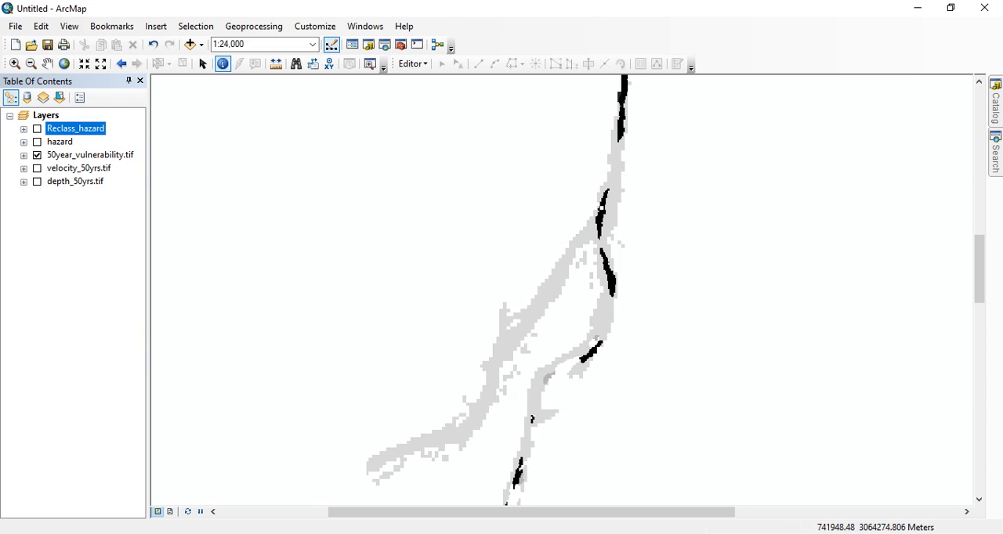
Switch to thesis.pdf to review the vulnerability measurement in section 4.6.2, and return to ArcMap to inspect the 50year_vulnerability.tif raster
key("alt+Tab")
scroll(521, 329, "down", 5)
scroll(518, 305, "down", 1)
scroll(439, 238, "up", 1)
scroll(447, 235, "up", 4)
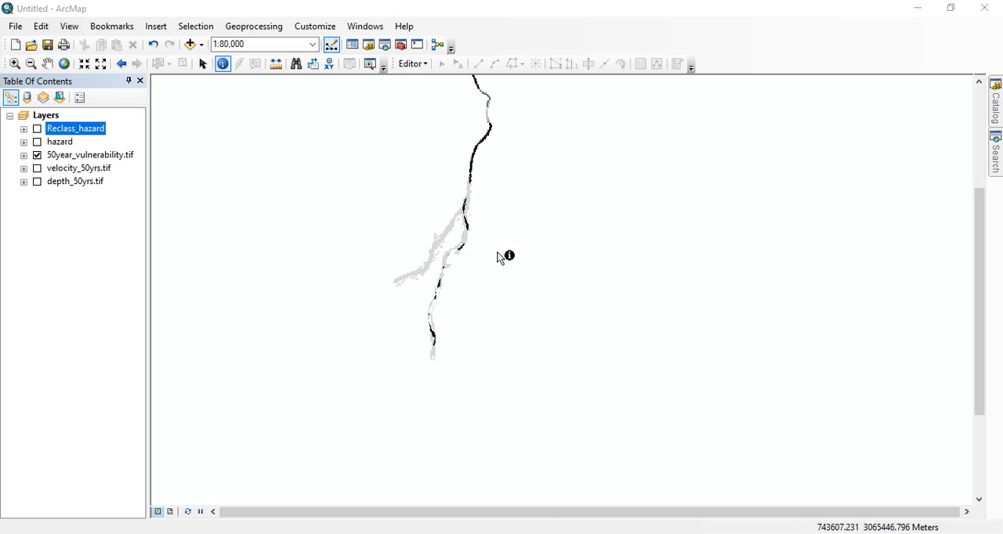
scroll(501, 157, "down", 2)
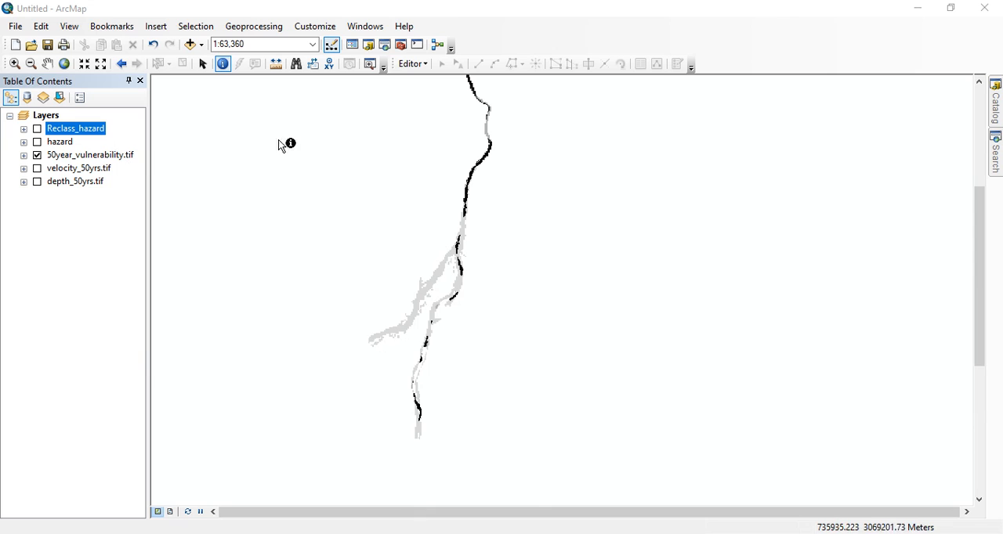
Check the risk formula in section 4.6.3 and the flood risk classes in Table 4.6 of thesis.pdf, and return to ArcMap
key("alt+Tab")
scroll(490, 240, "down", 10)
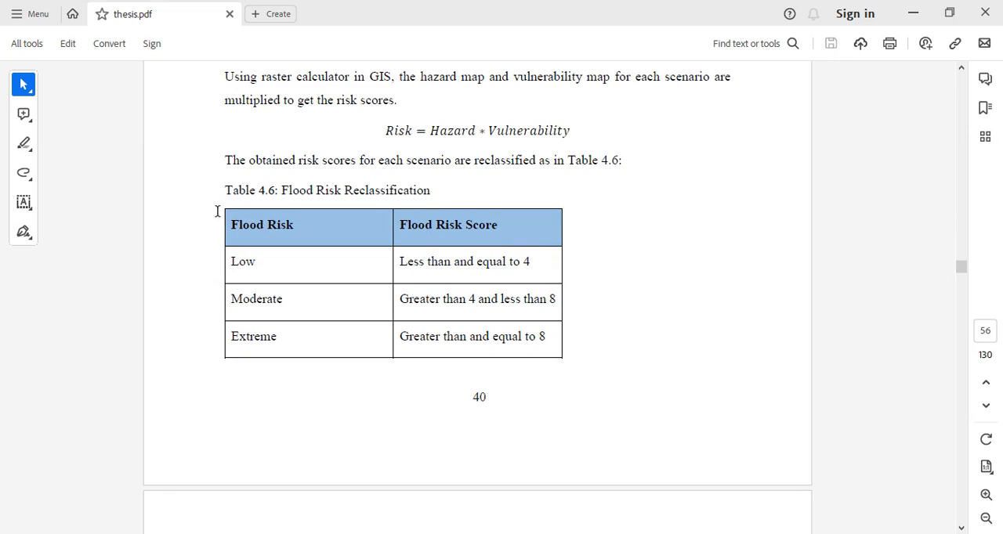
scroll(405, 192, "up", 2)
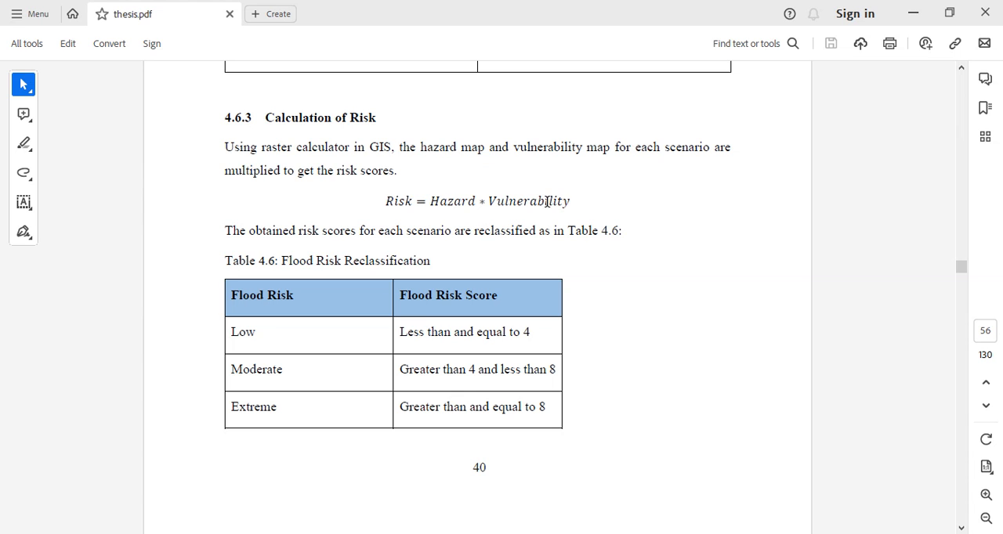
left_click(909, 16)
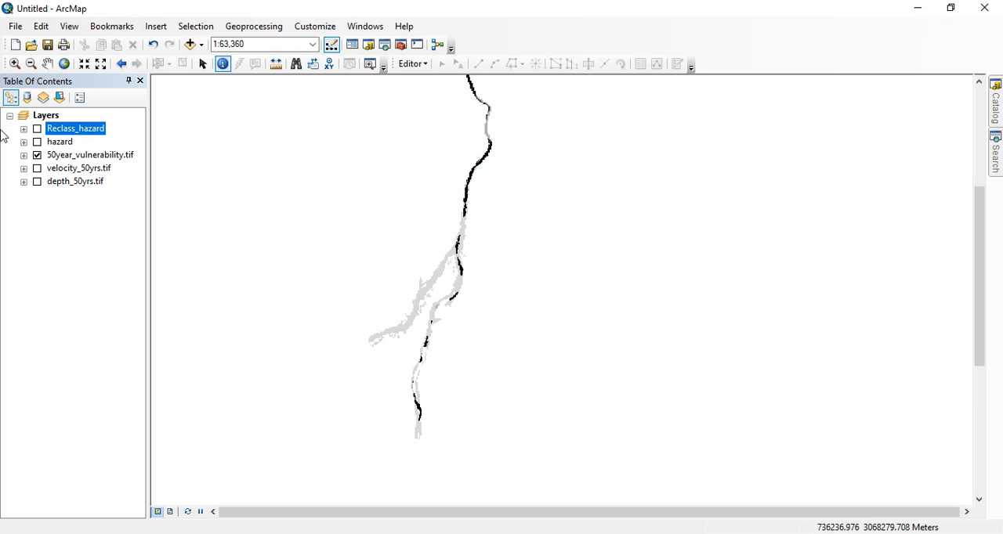
Start Raster Calculator and build the expression multiplying Reclass_hazard by 50year_vulnerability.tif
left_click(400, 45)
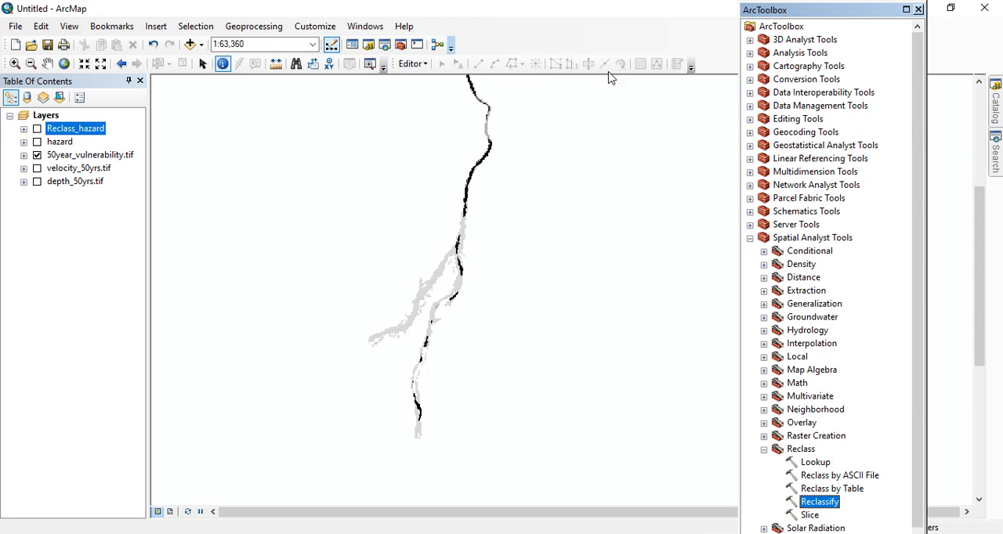
left_click(764, 450)
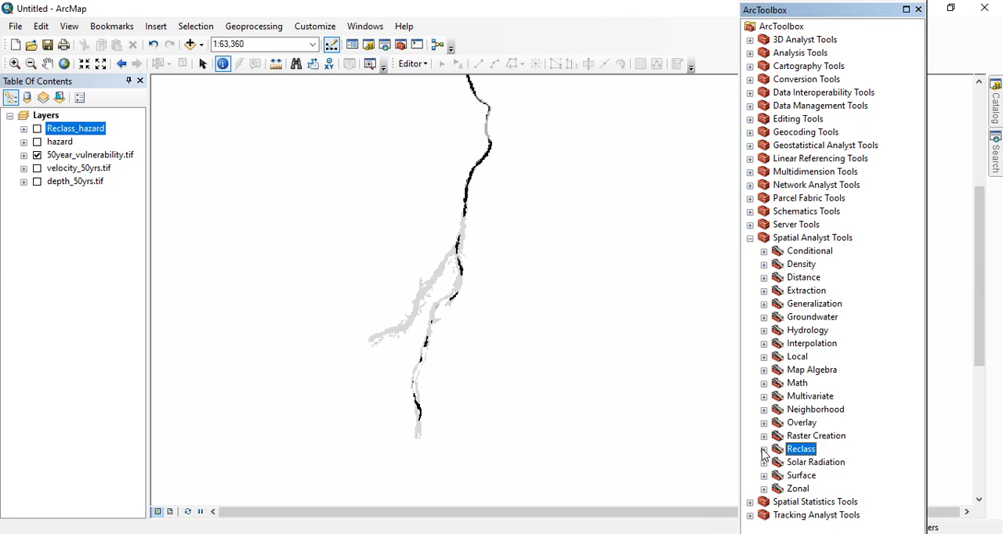
left_click(764, 370)
left_click(818, 384)
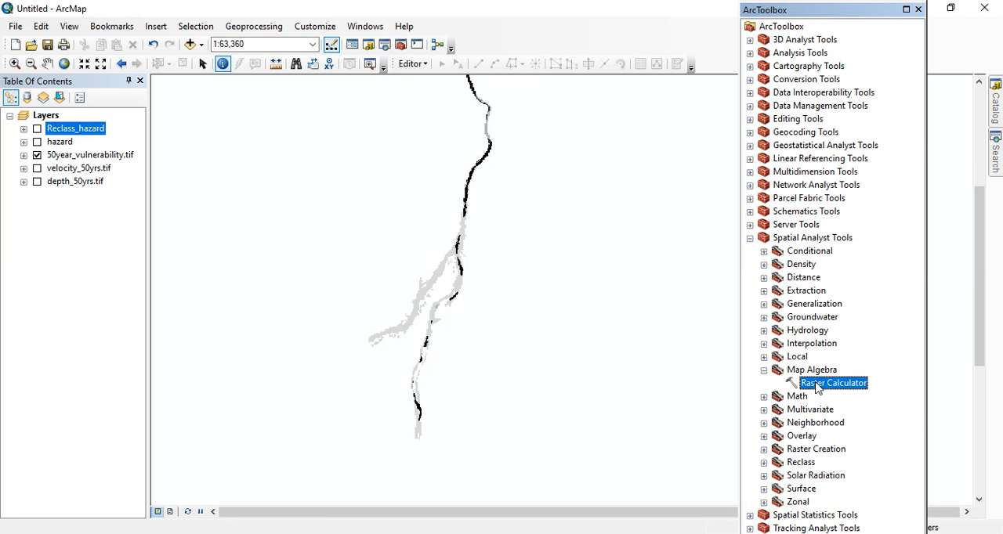
double_click(818, 385)
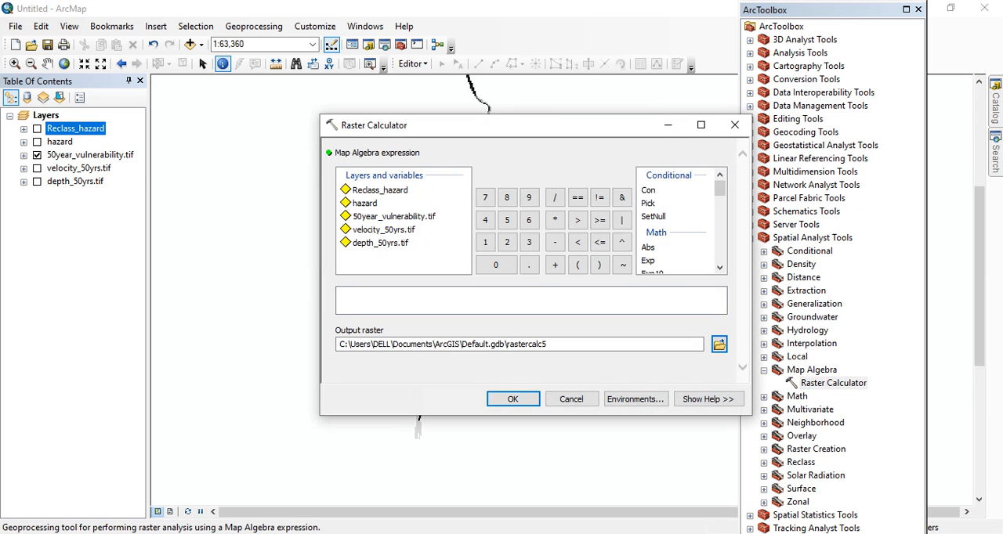
double_click(378, 192)
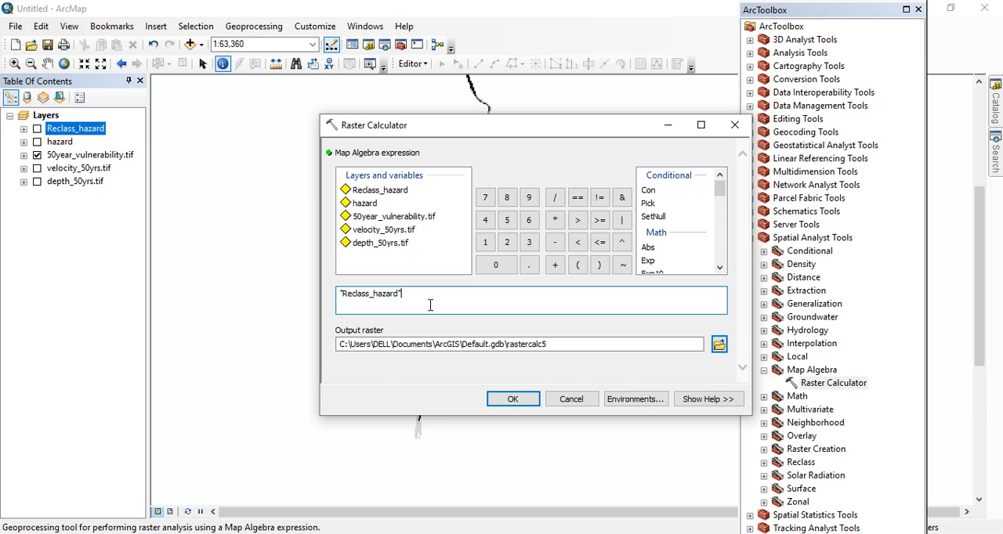
type("*")
double_click(406, 217)
Name the output raster risk in Default.gdb and run the calculation
left_click(558, 346)
key("BackSpace")
key("BackSpace")
key("BackSpace")
key("BackSpace")
key("BackSpace")
key("BackSpace")
key("BackSpace")
key("BackSpace")
key("BackSpace")
key("BackSpace")
key("BackSpace")
type("risk")
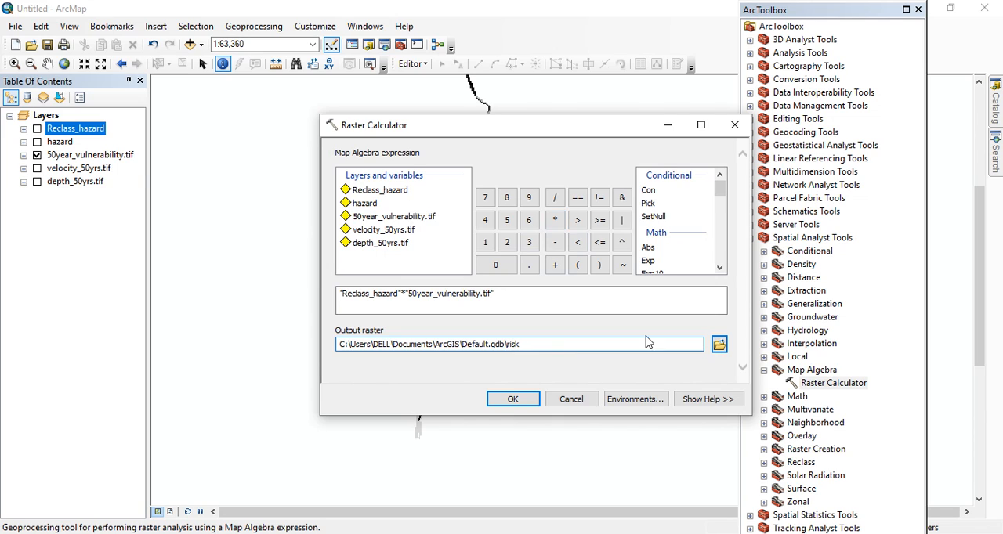
left_click(516, 400)
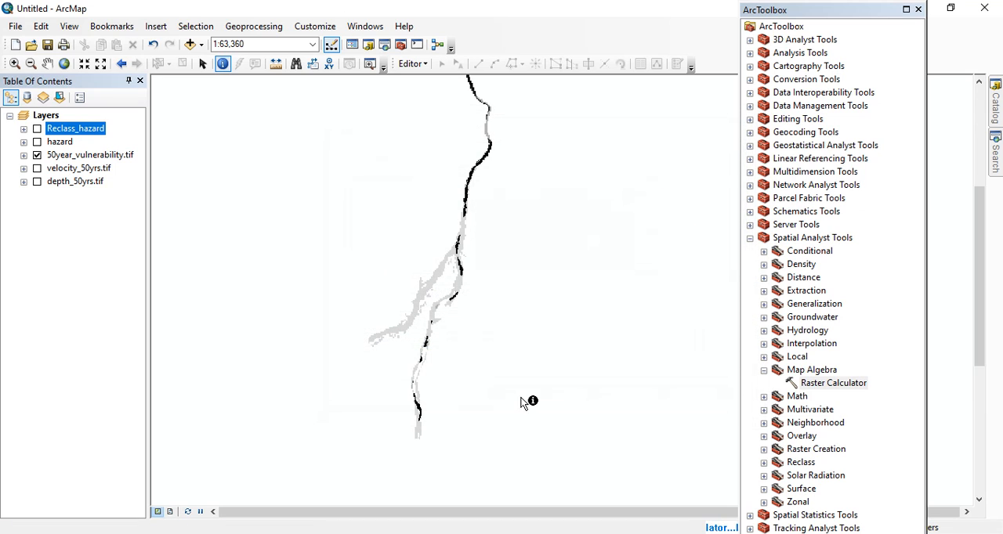
Close ArcToolbox and hide the 50year_vulnerability.tif layer, leaving only risk displayed
left_click(919, 10)
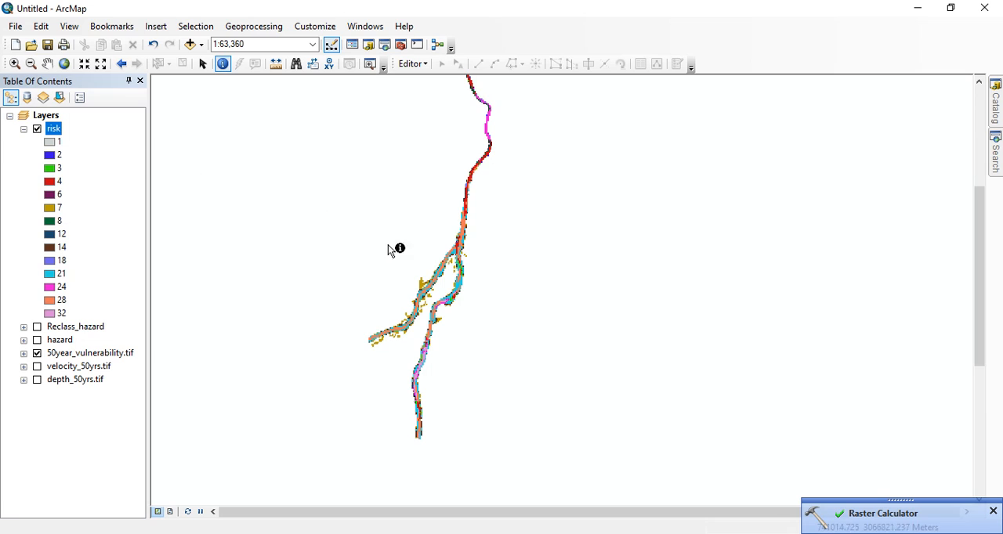
left_click(36, 356)
scroll(468, 258, "down", 1)
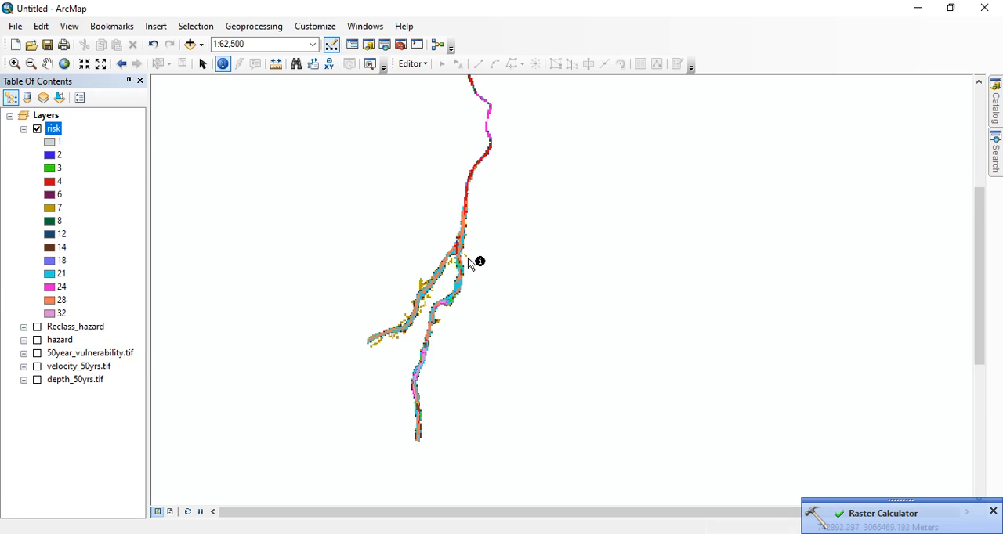
scroll(503, 257, "up", 1)
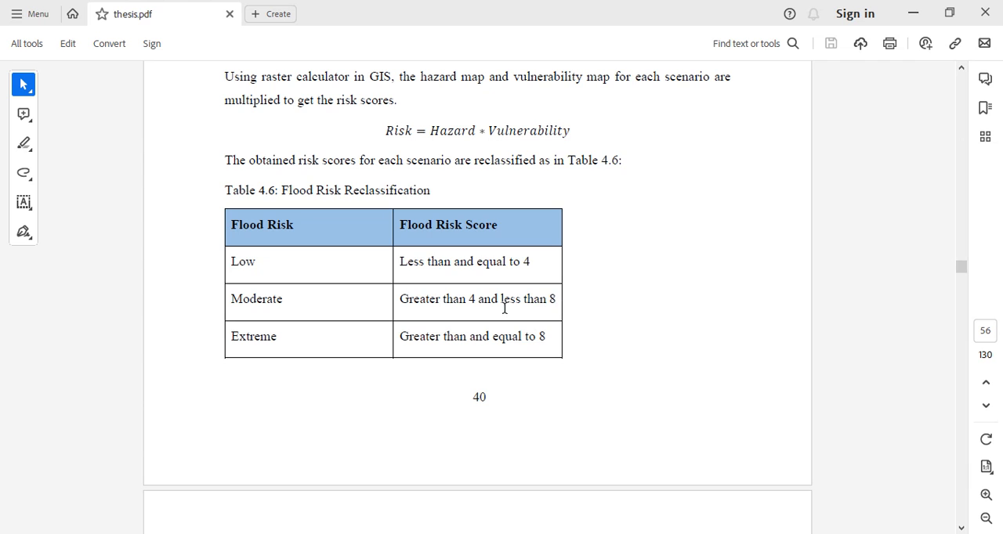
Review the flood risk score ranges in Table 4.6 of thesis.pdf and return to ArcMap
scroll(302, 310, "down", 2)
scroll(422, 216, "down", 2)
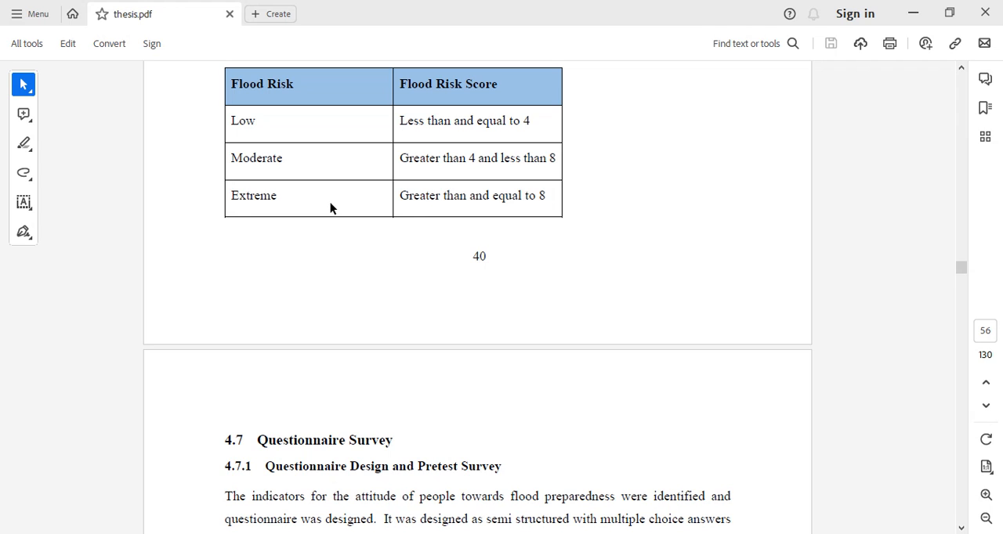
scroll(330, 208, "up", 2)
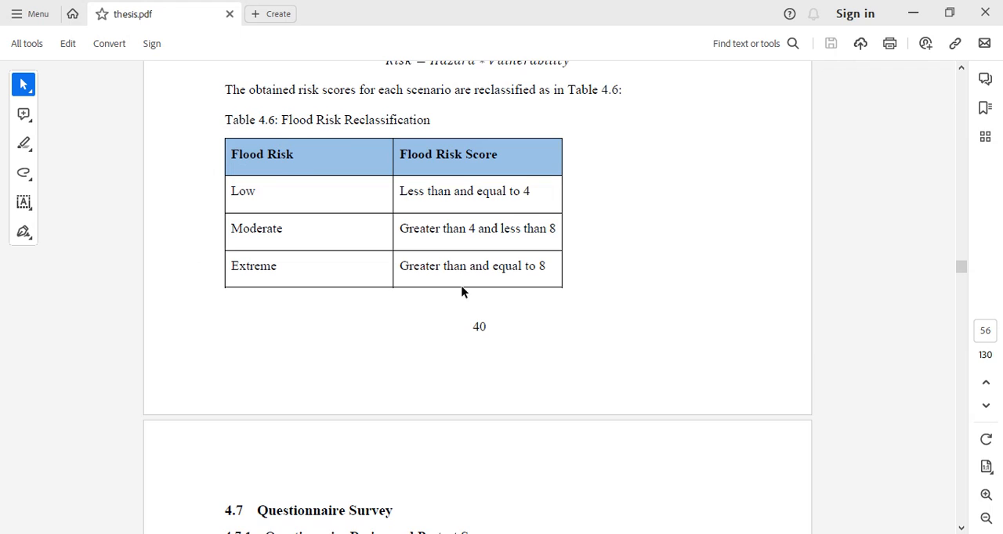
key("alt+Tab")
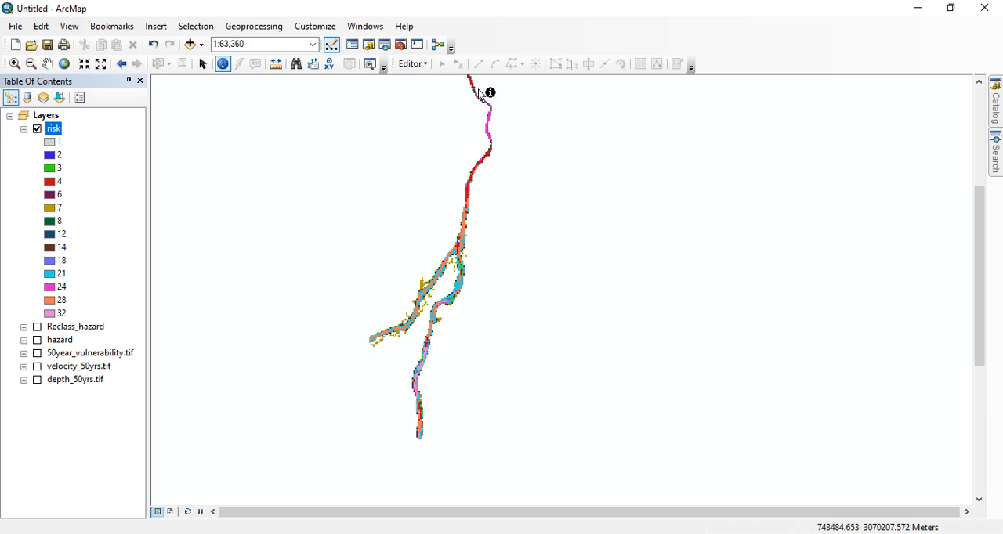
Start the Reclassify tool with risk as the input raster and open its classification settings
left_click(401, 44)
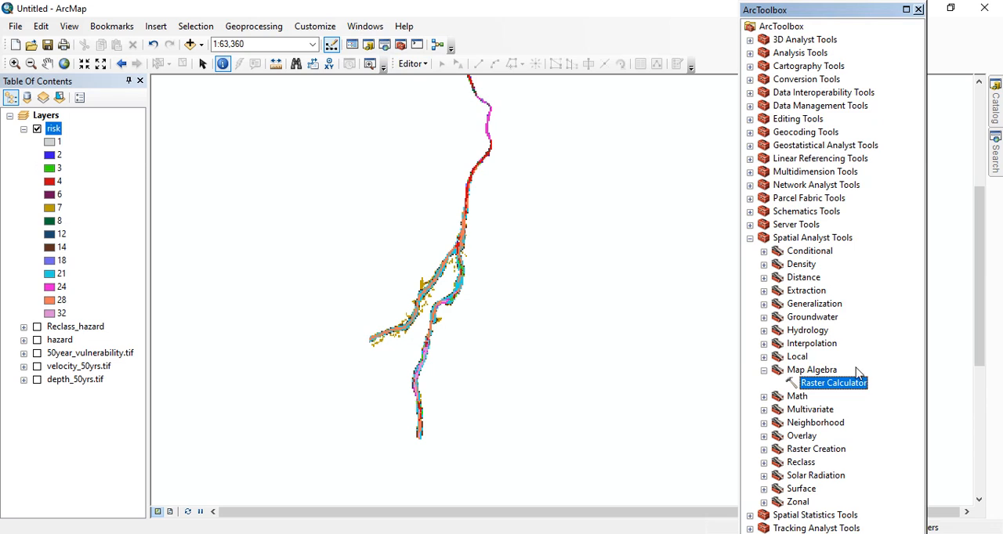
left_click(765, 371)
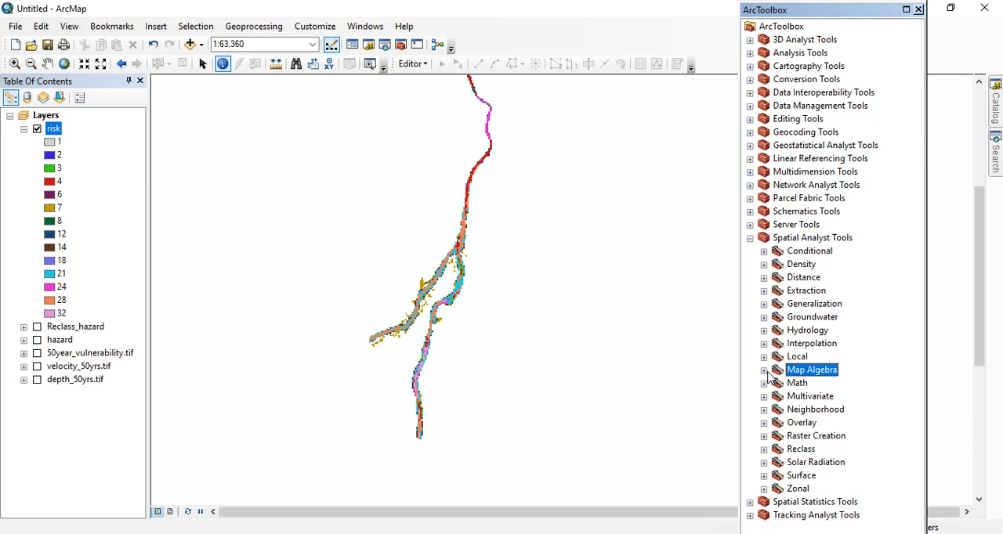
left_click(764, 449)
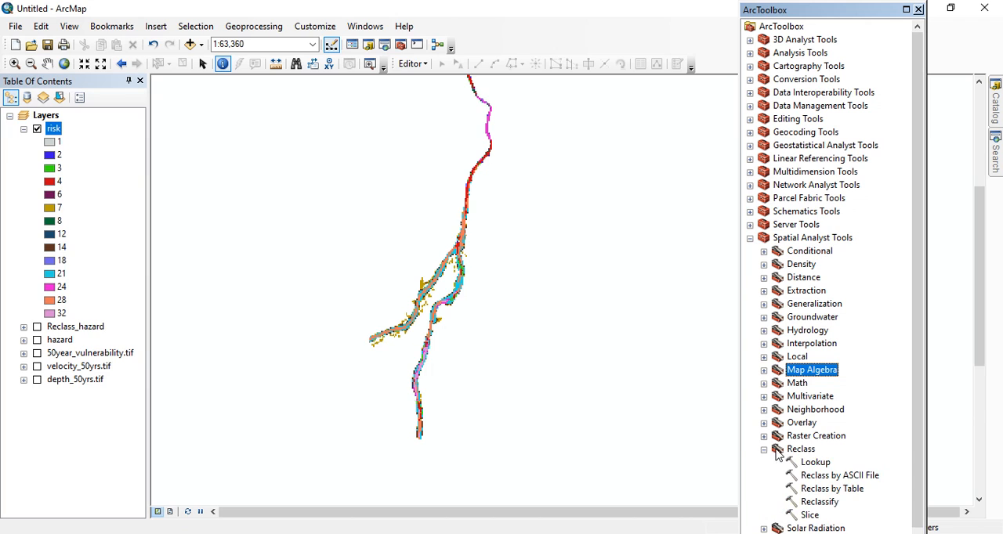
double_click(823, 503)
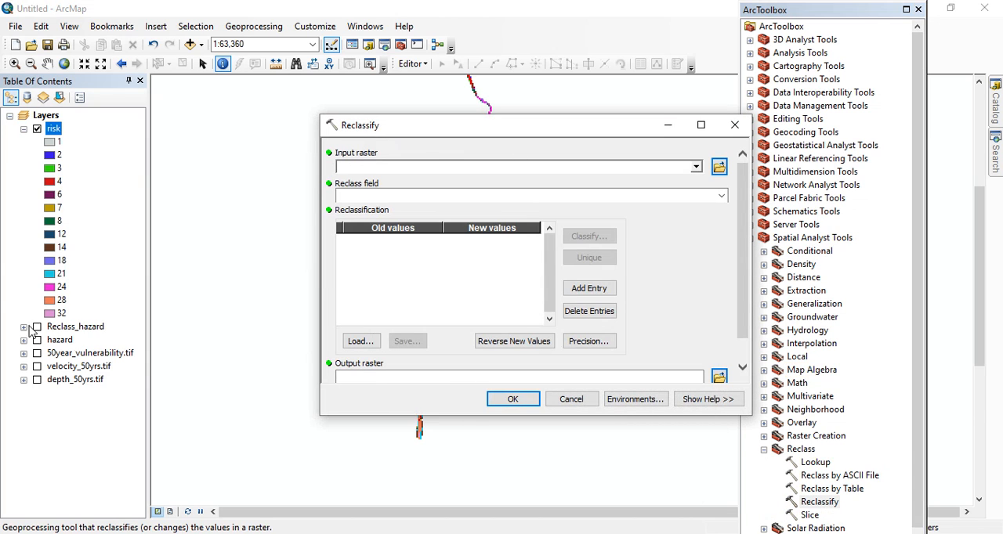
left_click_drag(53, 130, 369, 166)
left_click(590, 235)
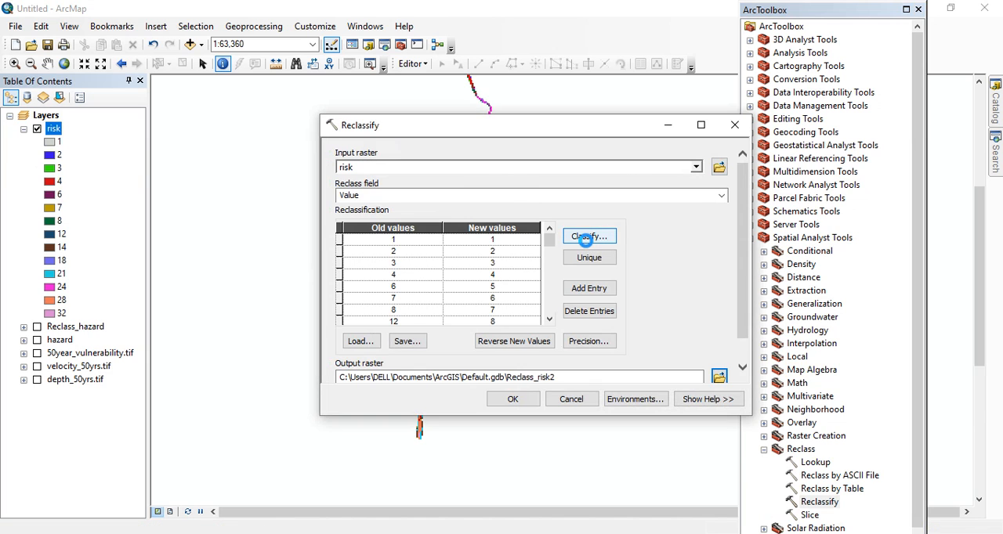
Try to set the number of classes for the risk raster to 3, and to 1
left_click(407, 151)
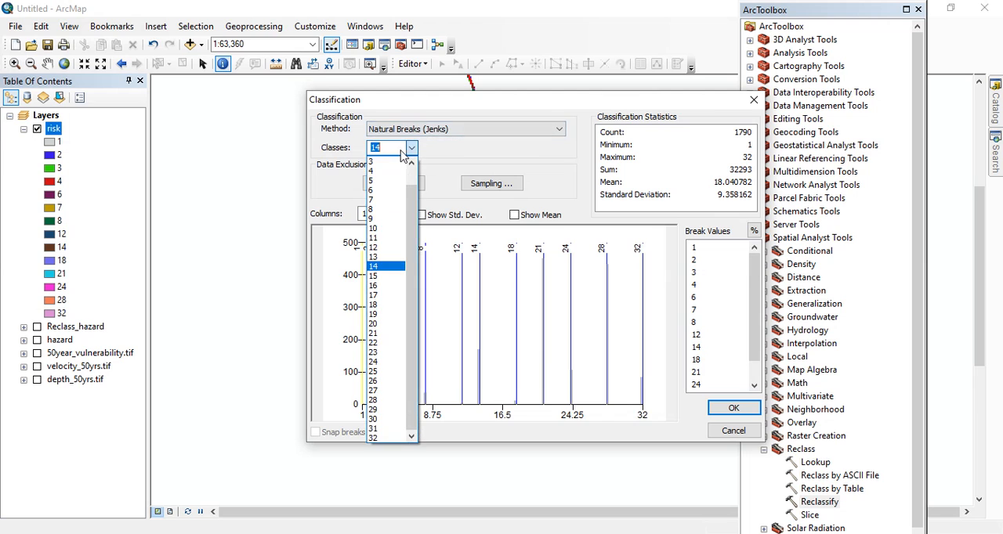
type("3")
key("Return")
left_click(597, 327)
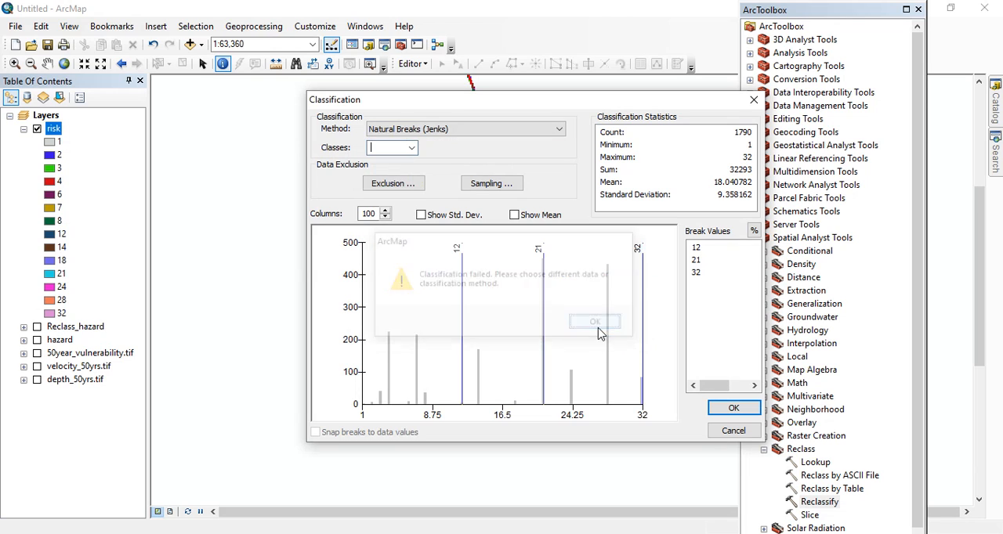
type("1")
left_click(711, 249)
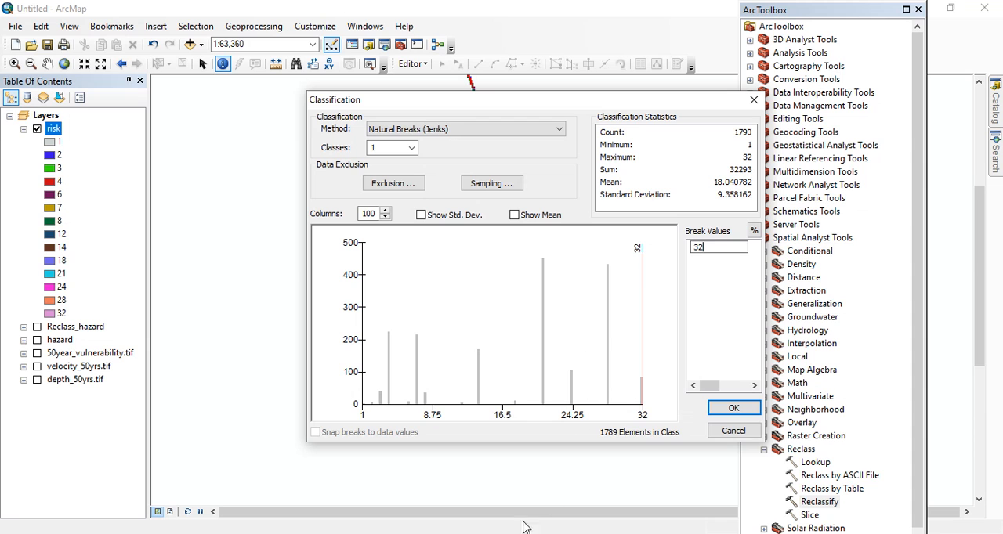
Recheck the Table 4.6 risk score limits in thesis.pdf and return to the classification settings in ArcMap
key("alt+Tab")
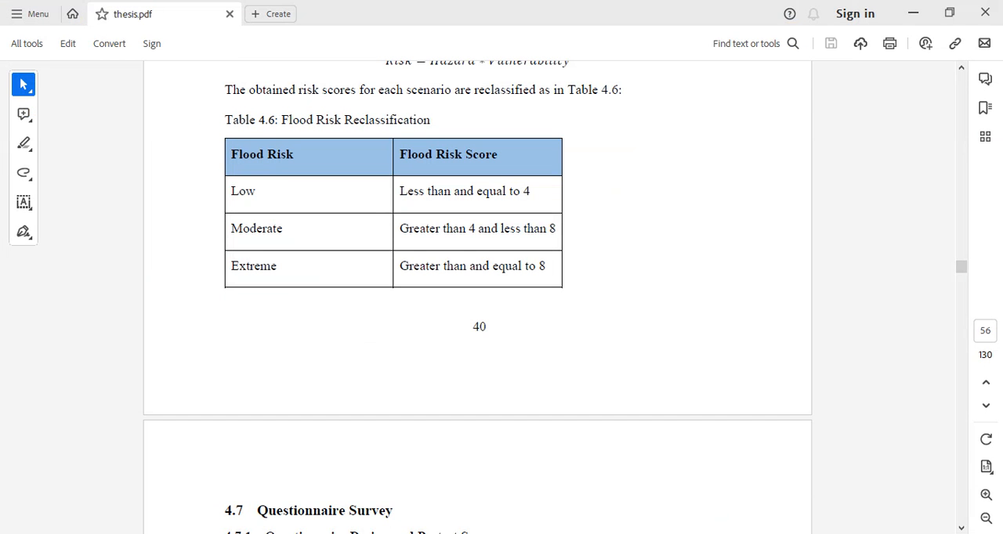
key("alt+Tab")
key("alt+Tab")
key("alt+Tab")
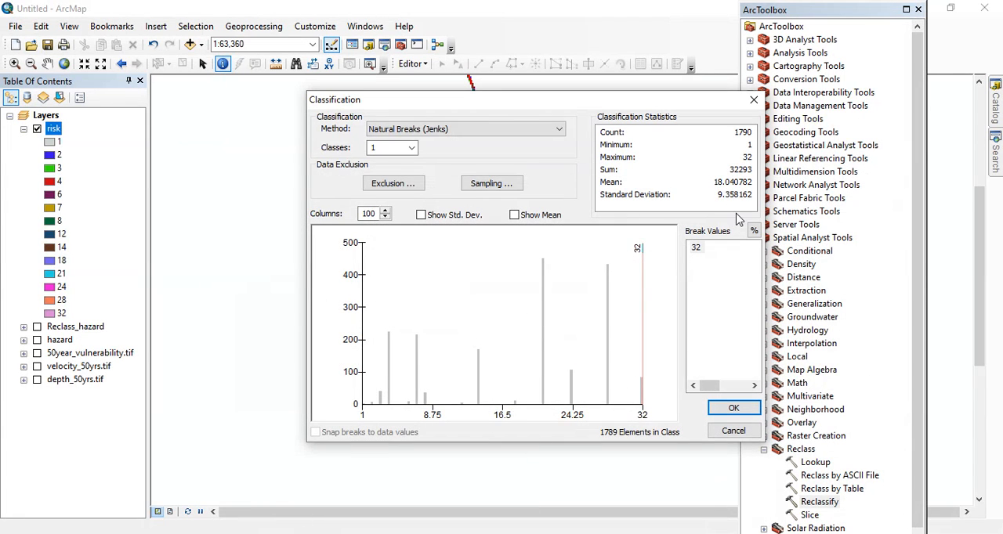
Classify the risk raster into 3 classes with the first two break values at 4 and 8, and run the reclassification
double_click(389, 146)
type("3")
key("Tab")
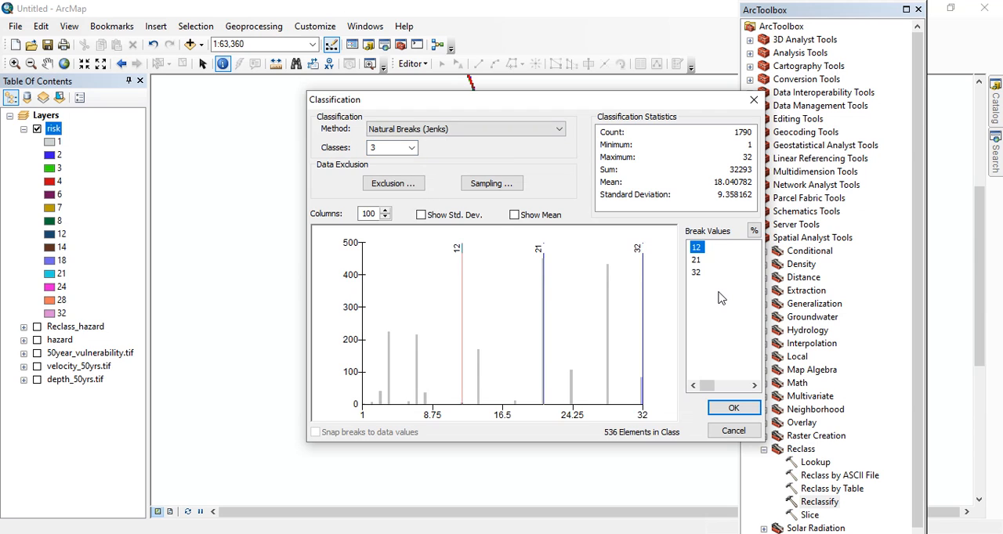
left_click(710, 248)
type("4")
left_click(712, 260)
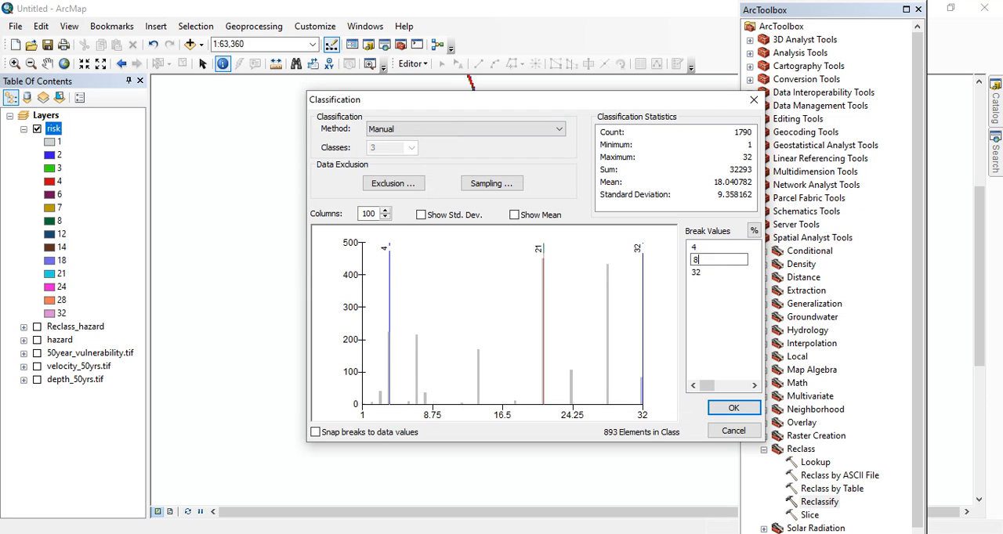
type("8")
key("Return")
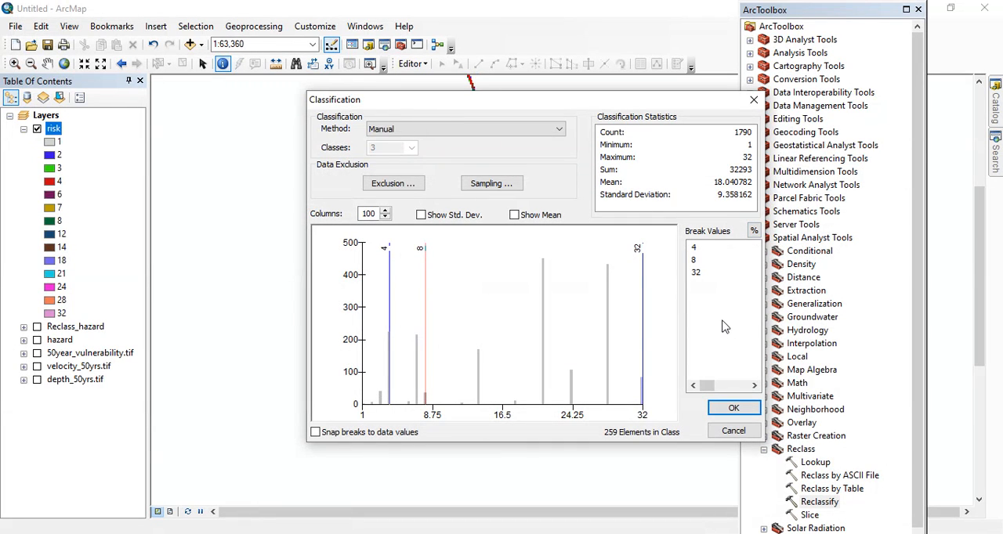
left_click(735, 409)
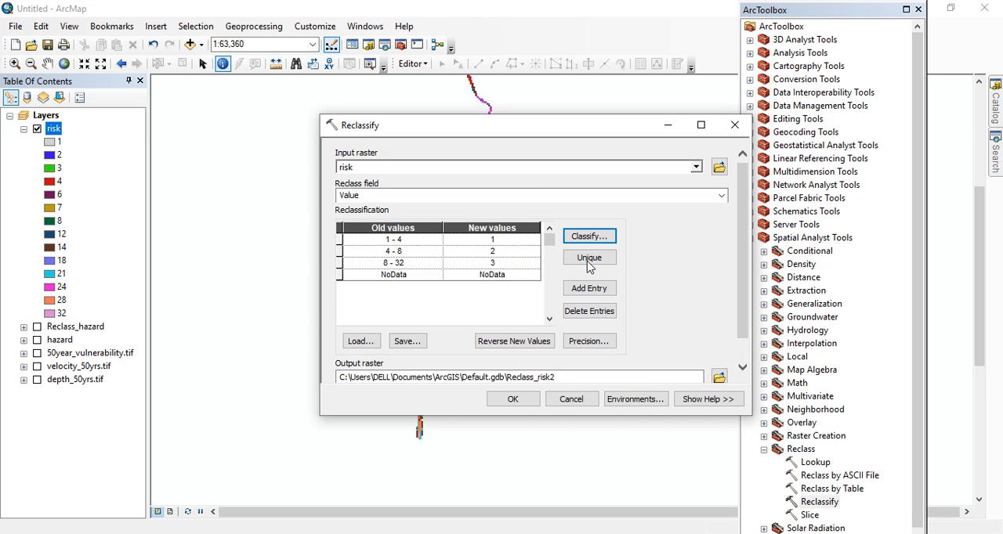
left_click(521, 398)
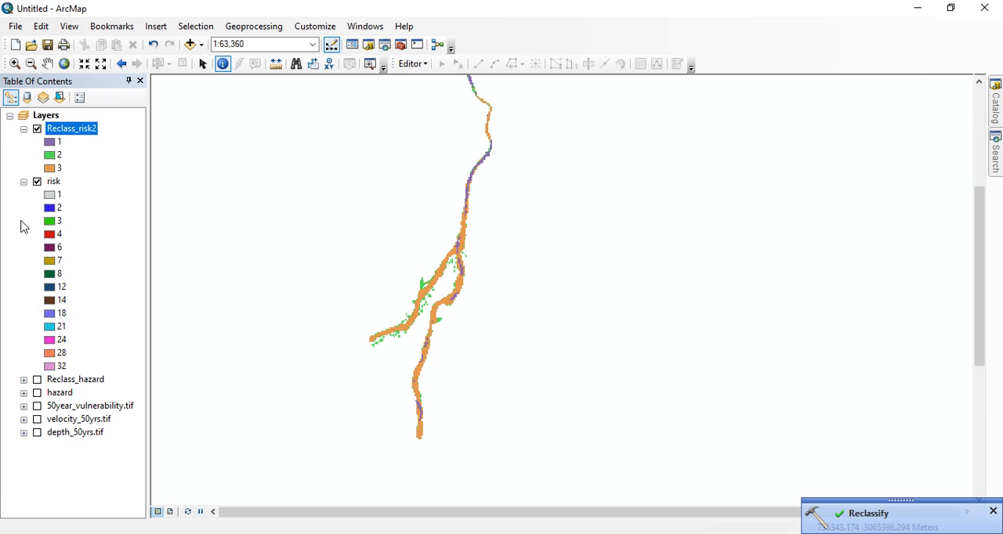
Collapse and hide the risk layer so that only Reclass_risk2 is displayed
left_click(24, 181)
left_click(37, 182)
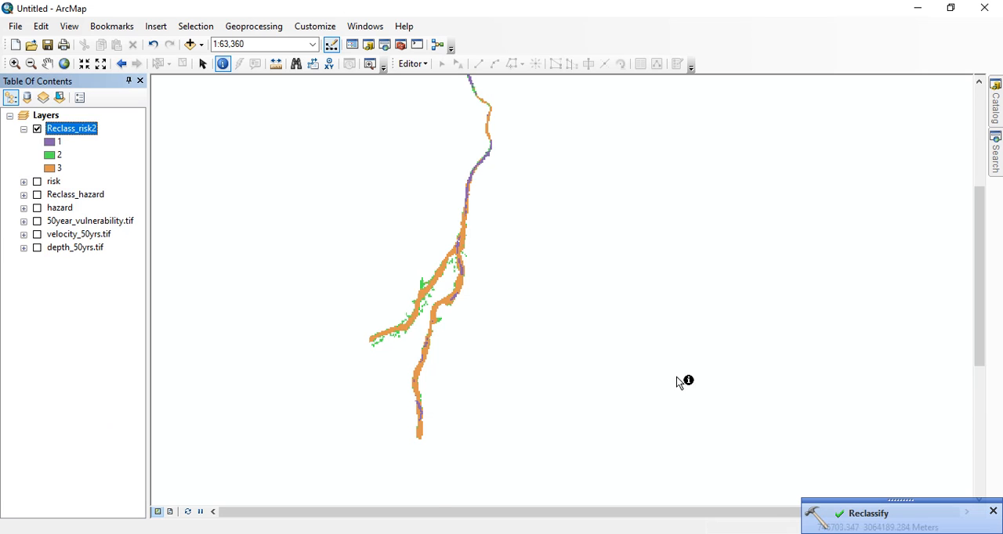
scroll(429, 233, "up", 2)
scroll(443, 224, "down", 1)
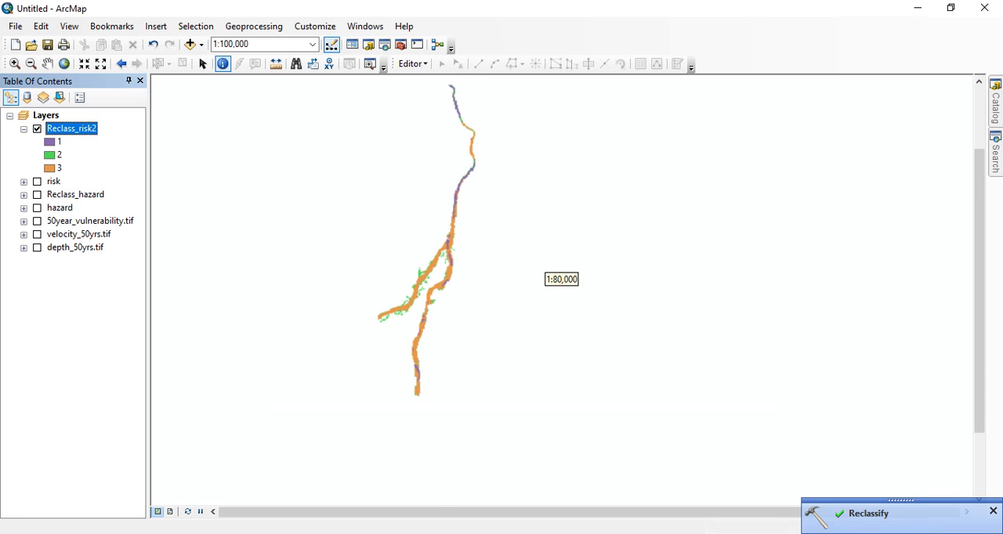
Colour the Reclass_risk2 classes blue for 1, yellow for 2 and red for 3, and apply the symbology
double_click(77, 130)
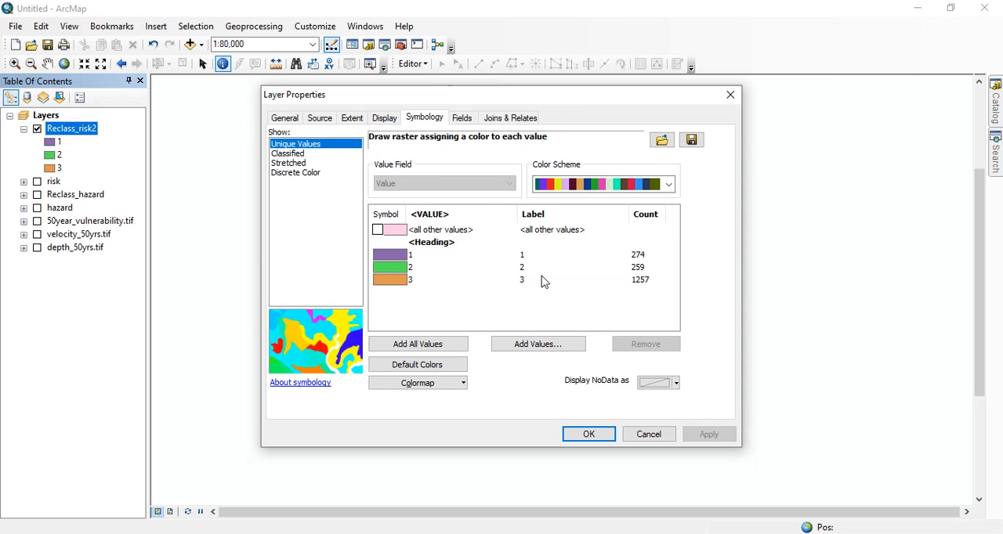
left_click(398, 257)
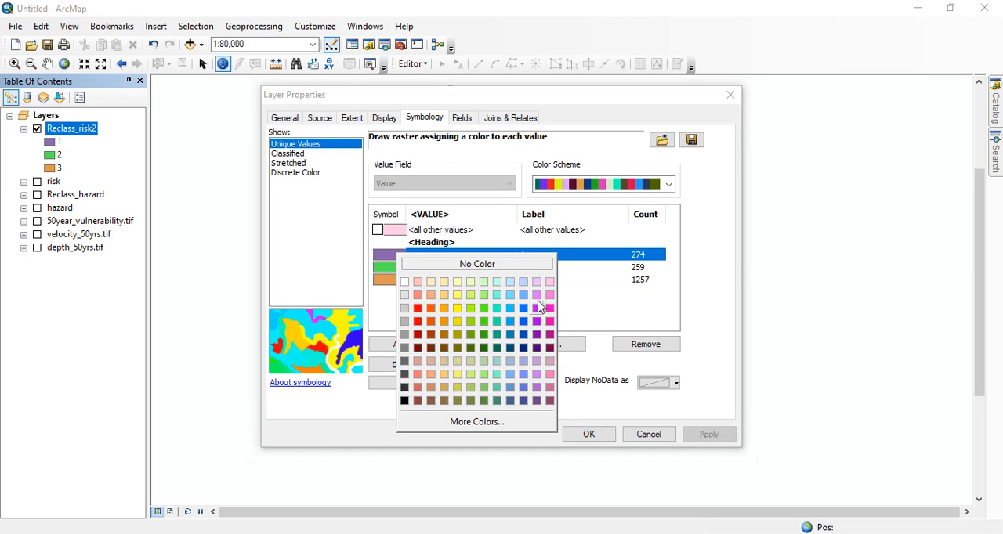
left_click(523, 322)
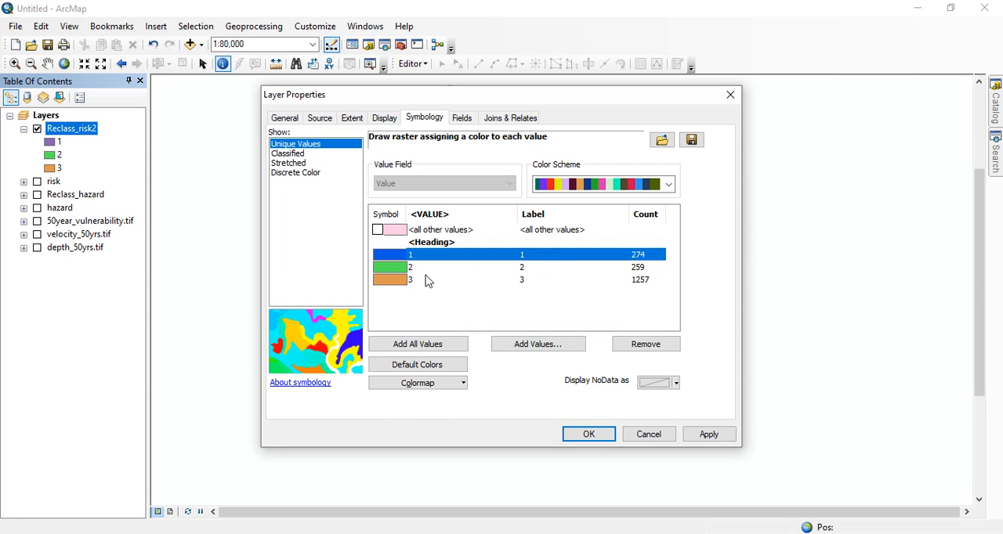
left_click(397, 273)
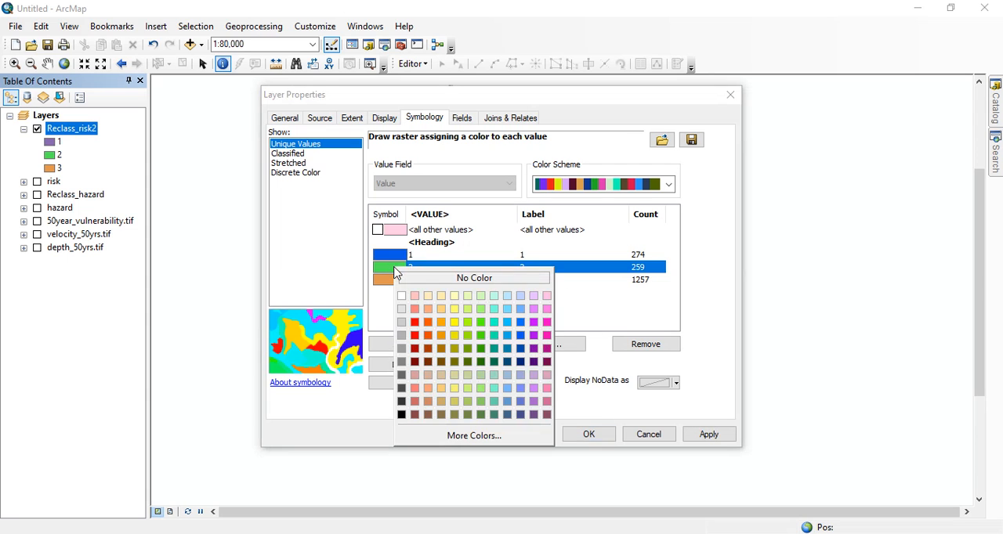
left_click(454, 322)
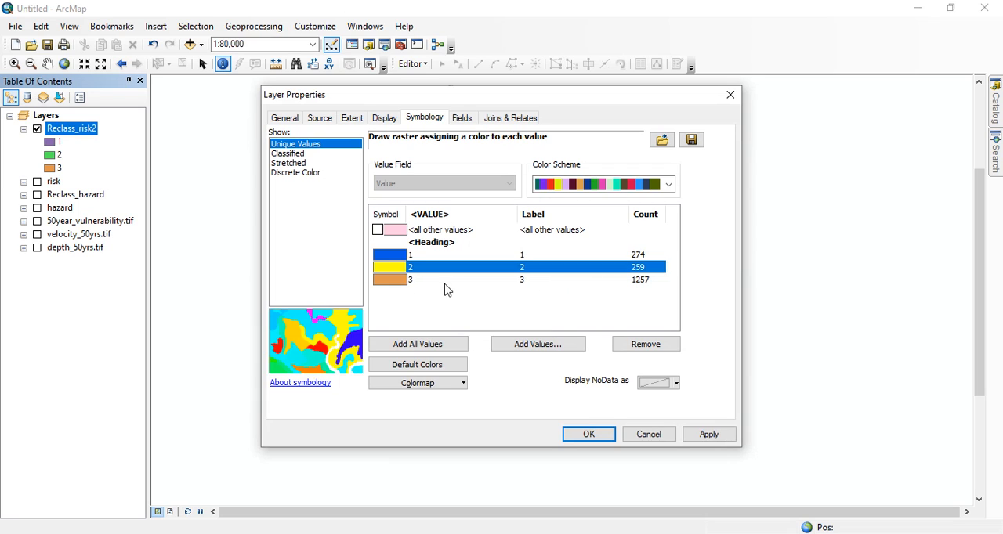
left_click(397, 281)
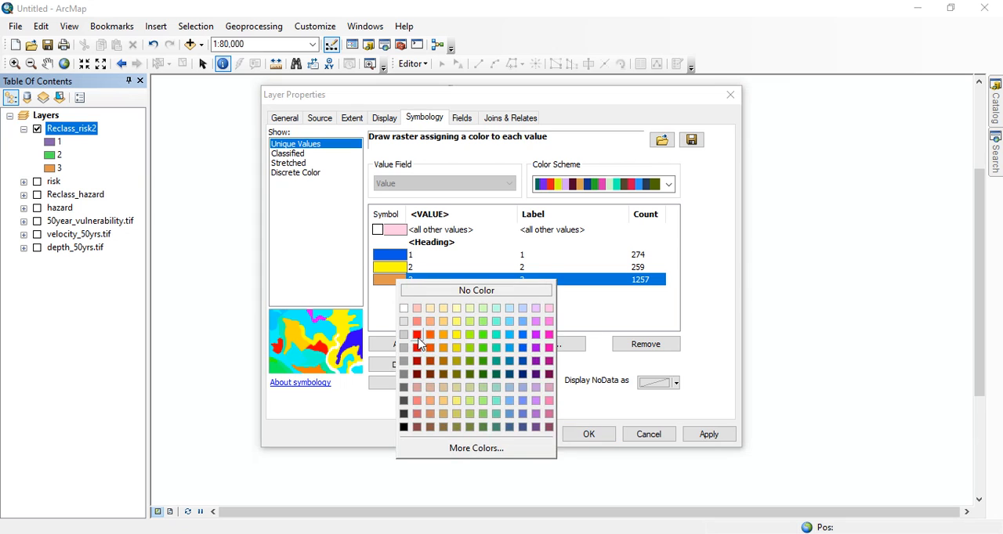
left_click(413, 330)
left_click(430, 304)
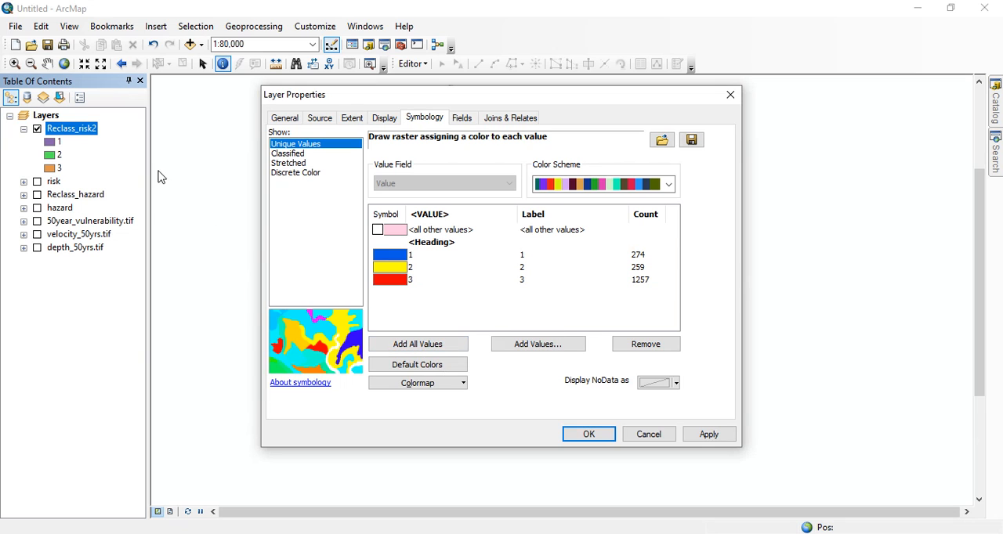
left_click(591, 438)
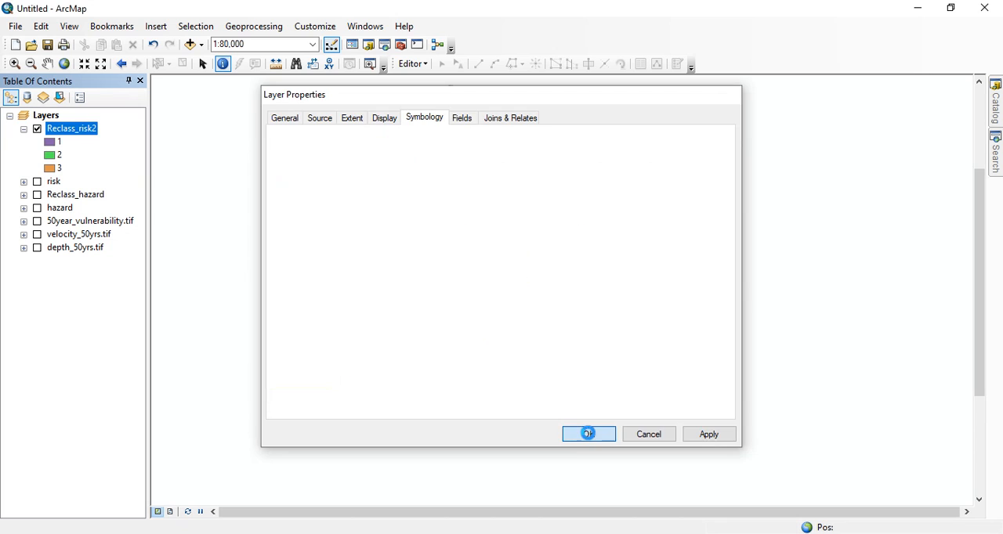
Examine the spread of the three risk classes along the river channels in Reclass_risk2 at several scales
scroll(509, 235, "down", 1)
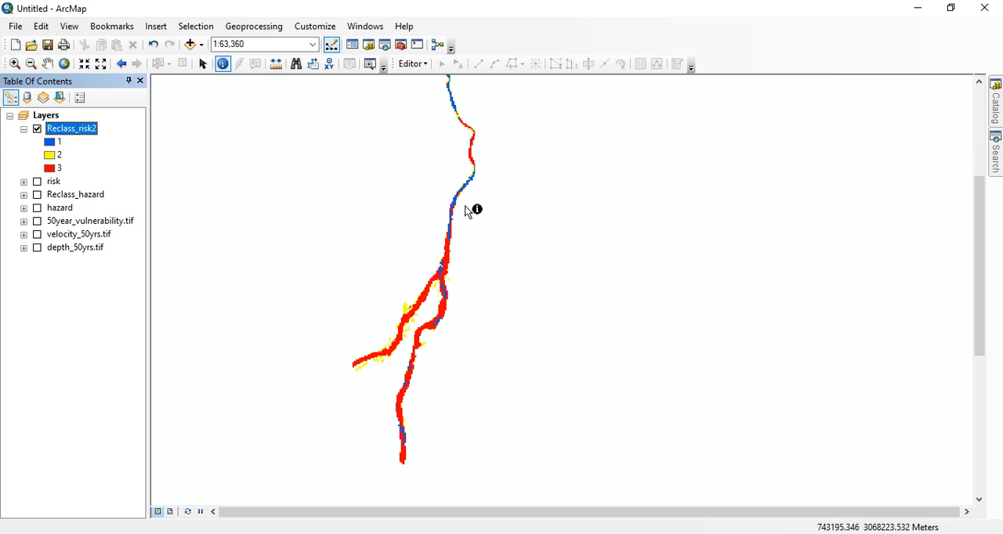
scroll(468, 209, "up", 1)
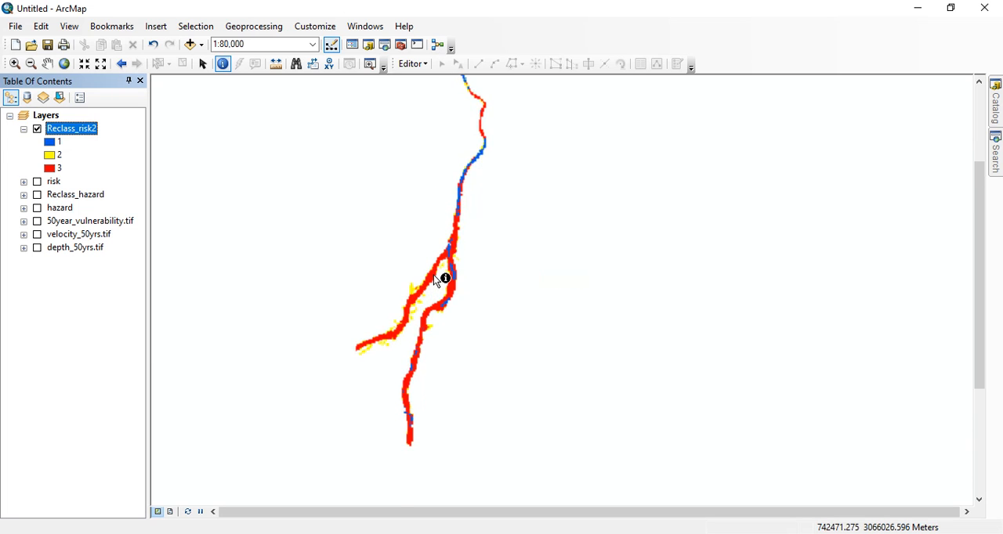
scroll(438, 270, "down", 3)
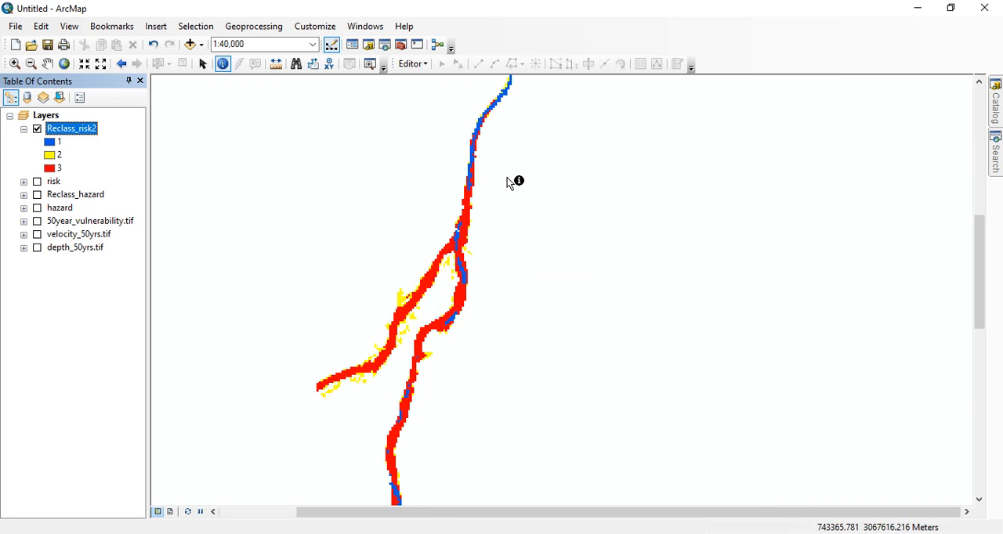
scroll(423, 272, "up", 2)
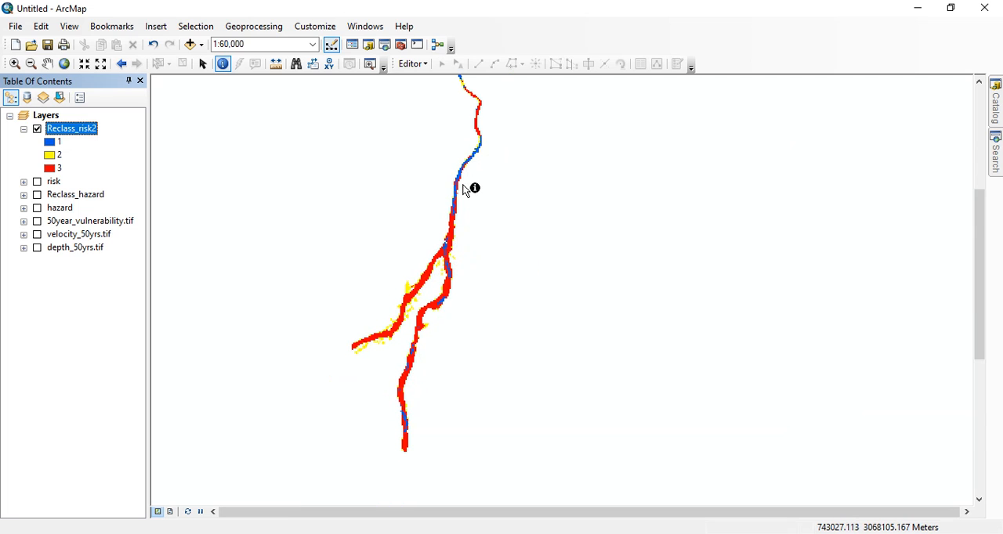
scroll(470, 165, "down", 2)
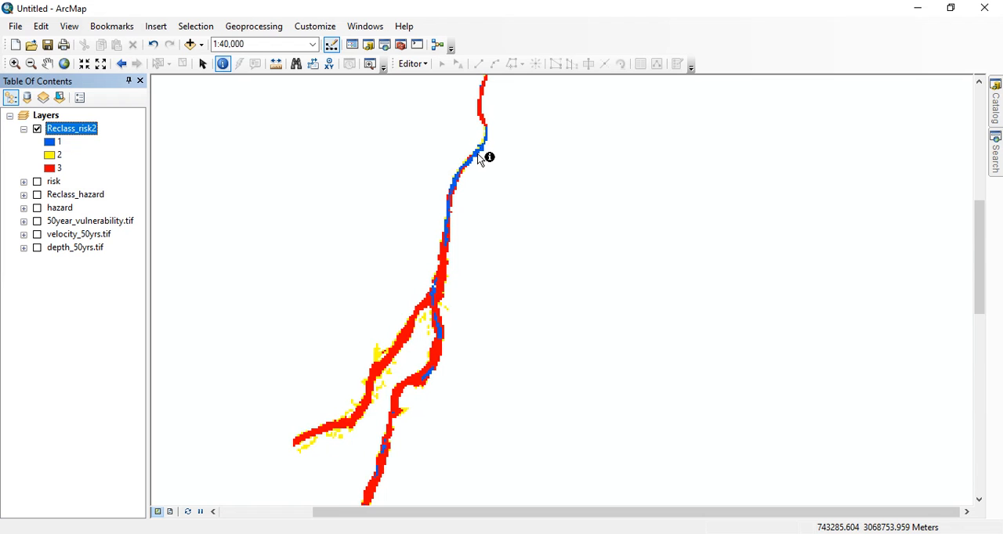
scroll(478, 154, "up", 1)
scroll(400, 319, "down", 9)
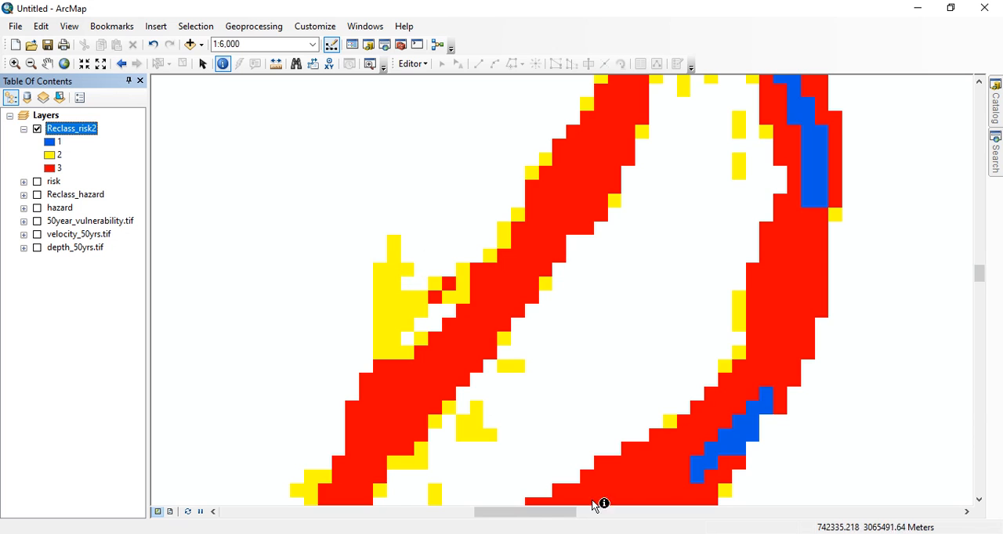
scroll(398, 242, "up", 3)
Switch to QGIS and display the google_earth imagery with the Reclass_risk11 raster over it
left_click(445, 253)
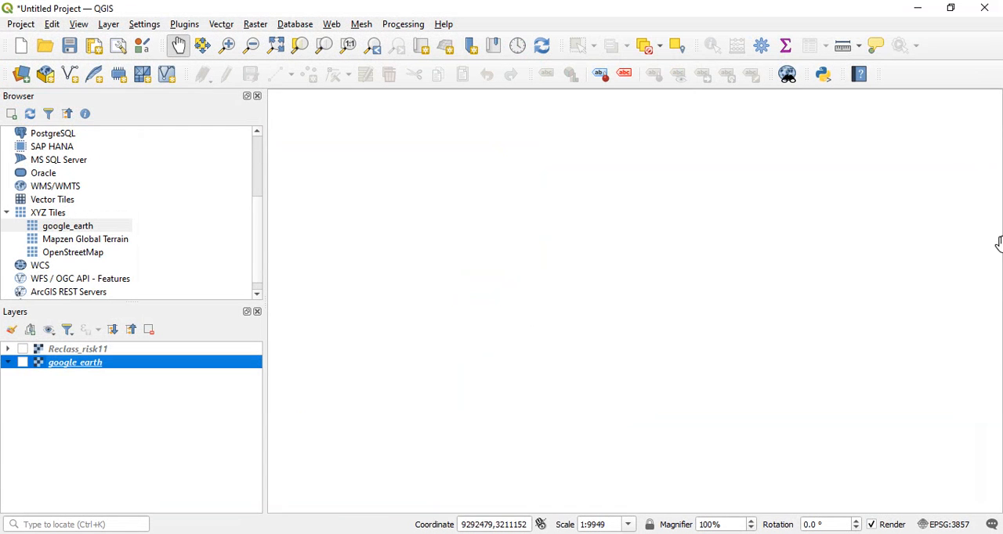
left_click(23, 362)
scroll(432, 283, "down", 3)
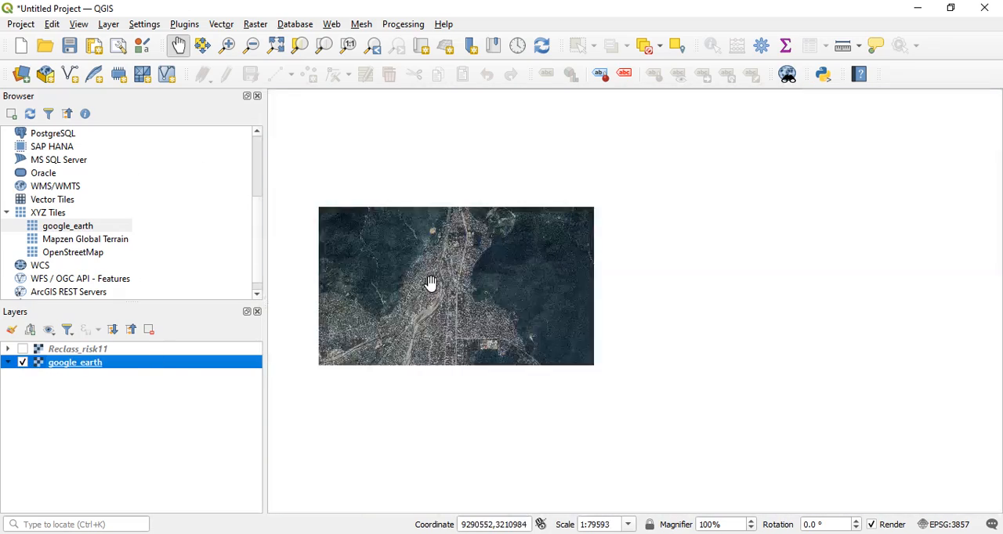
scroll(452, 302, "up", 1)
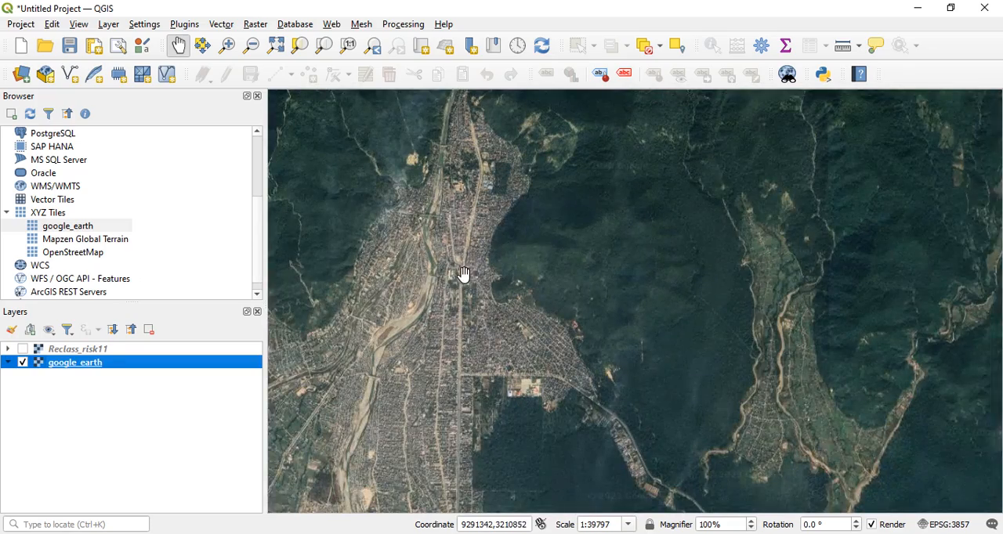
left_click_drag(463, 275, 496, 274)
left_click(23, 349)
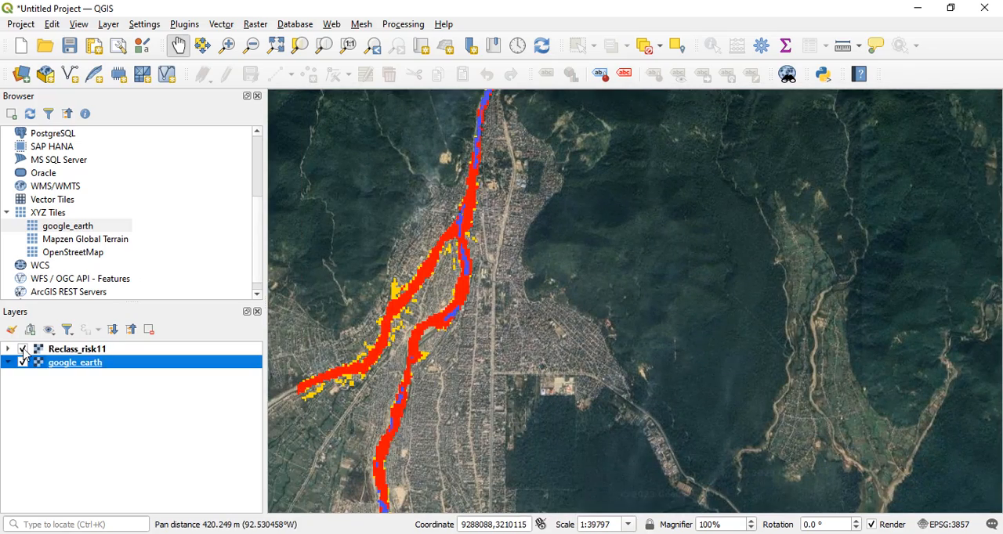
Inspect the risk classes over the settlement at the river fork, comparing the imagery with Reclass_risk11 hidden and shown
scroll(438, 268, "down", 1)
left_click_drag(476, 271, 476, 230)
scroll(447, 323, "up", 1)
scroll(476, 228, "up", 2)
scroll(514, 219, "down", 1)
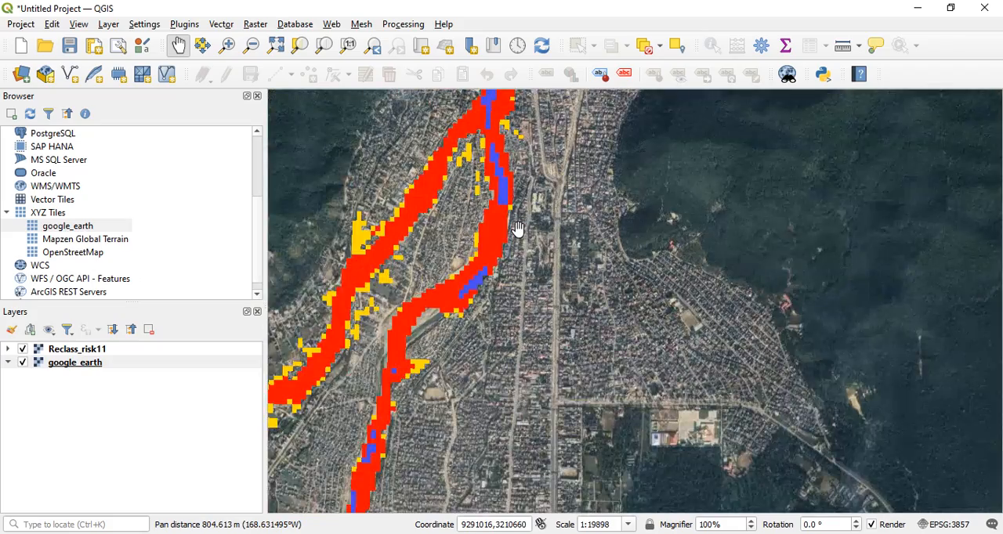
left_click_drag(575, 225, 601, 287)
scroll(600, 286, "up", 1)
scroll(569, 257, "up", 1)
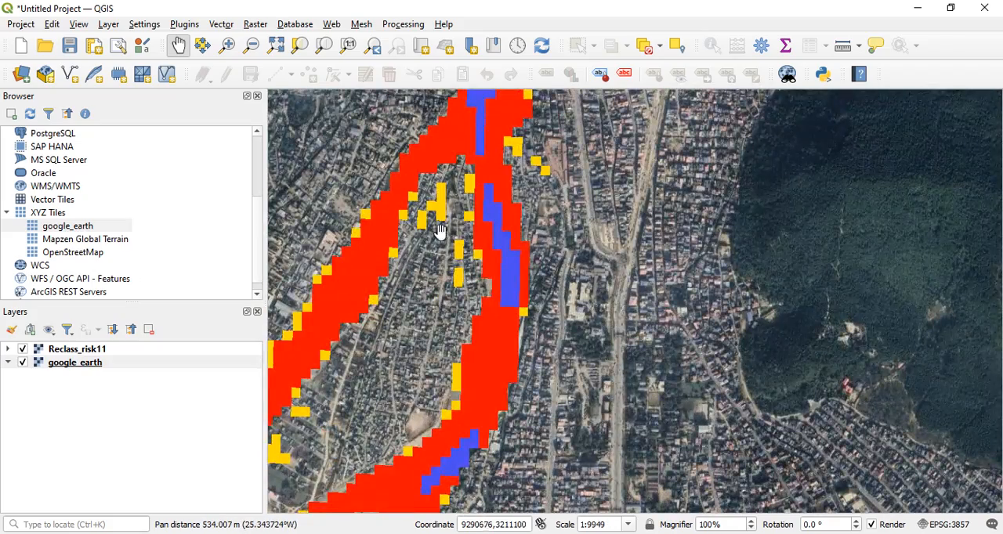
scroll(467, 255, "up", 1)
left_click_drag(467, 254, 412, 389)
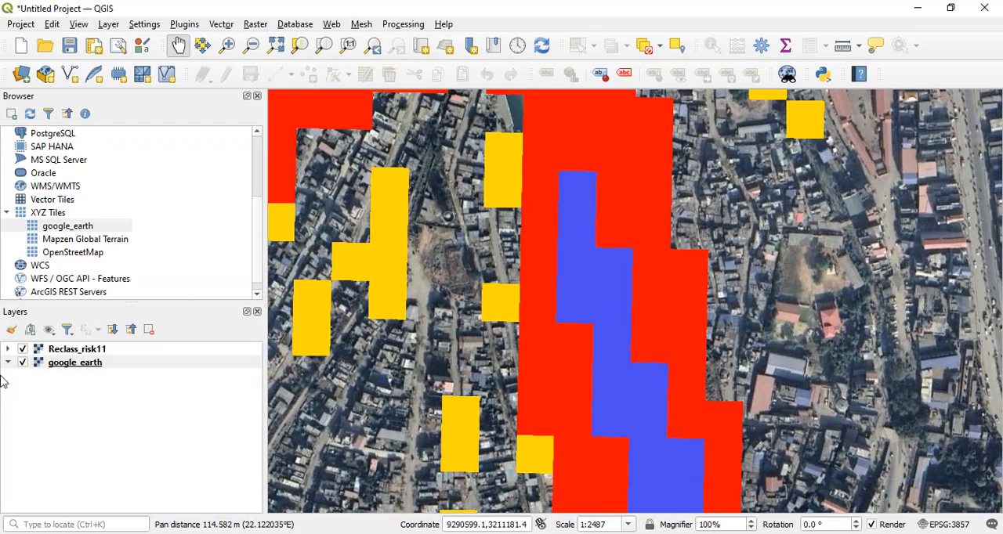
left_click(23, 350)
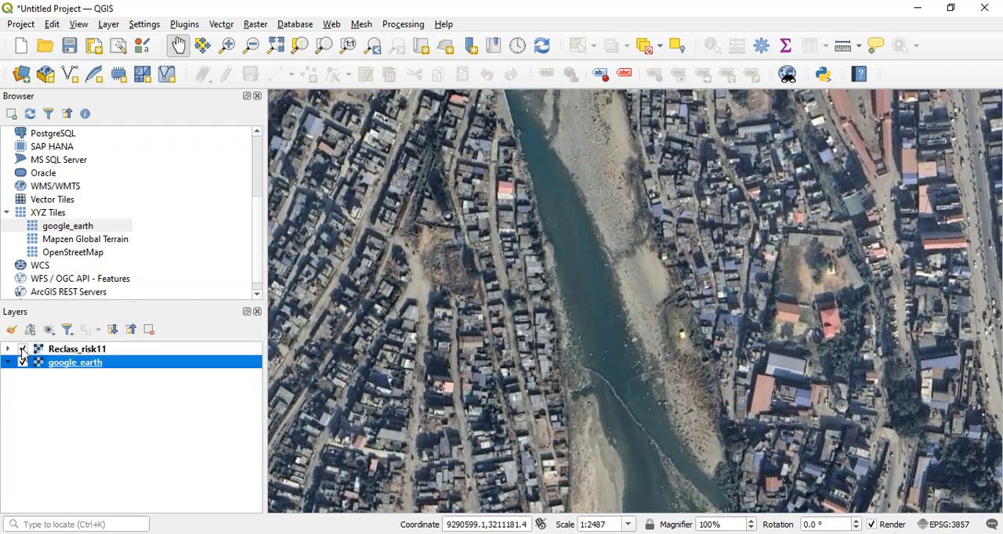
left_click(23, 349)
Follow Reclass_risk11 along the river over the imagery, examining the forked channels and the narrow northern reach through the hills
scroll(426, 290, "down", 2)
left_click_drag(425, 290, 594, 283)
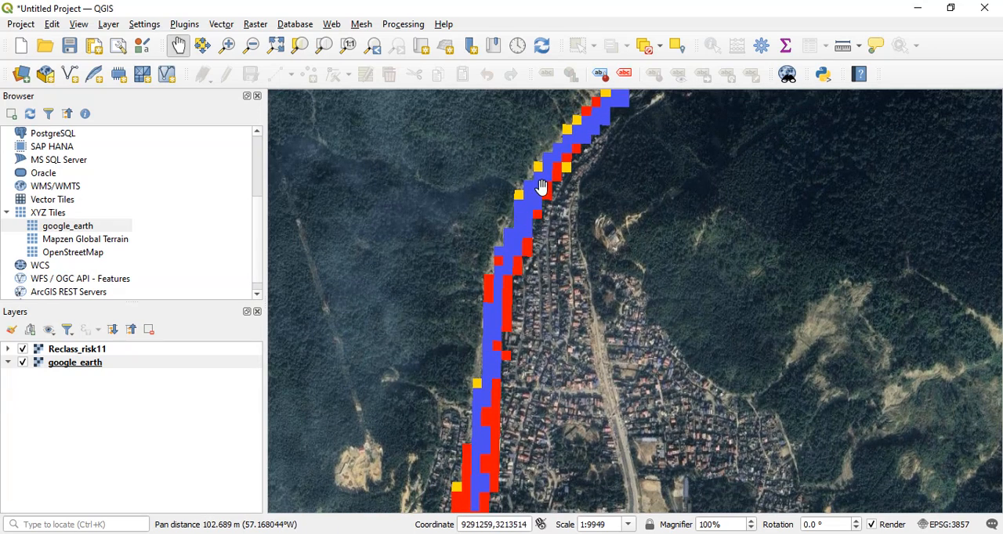
left_click_drag(551, 282, 561, 144)
left_click_drag(561, 301, 585, 156)
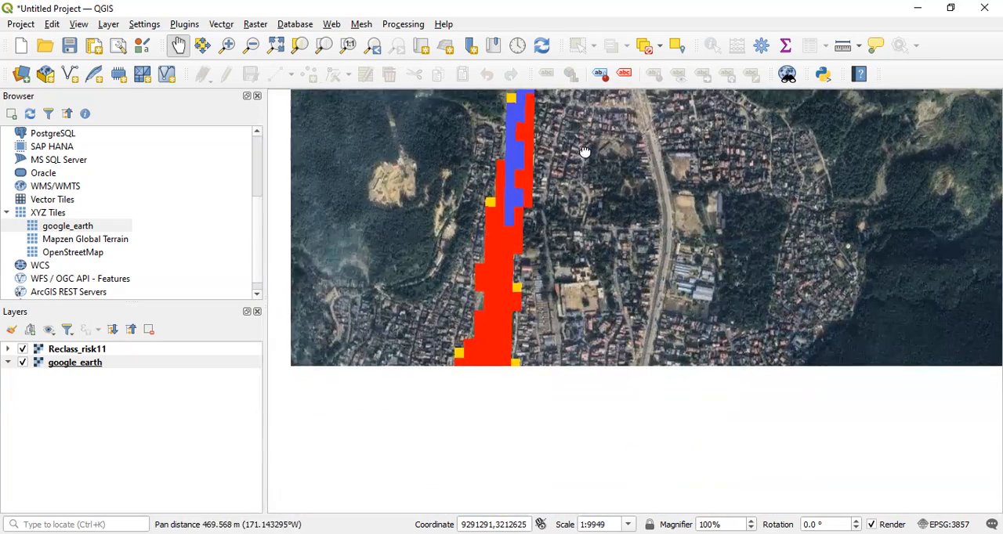
left_click_drag(597, 276, 609, 160)
left_click_drag(499, 321, 532, 170)
left_click_drag(404, 275, 471, 160)
scroll(480, 284, "down", 1)
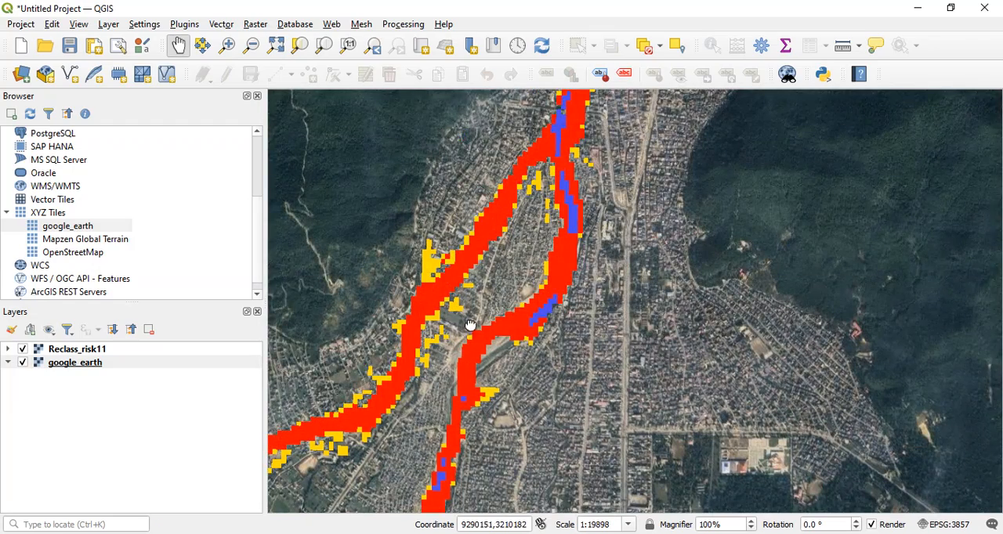
left_click_drag(452, 321, 508, 228)
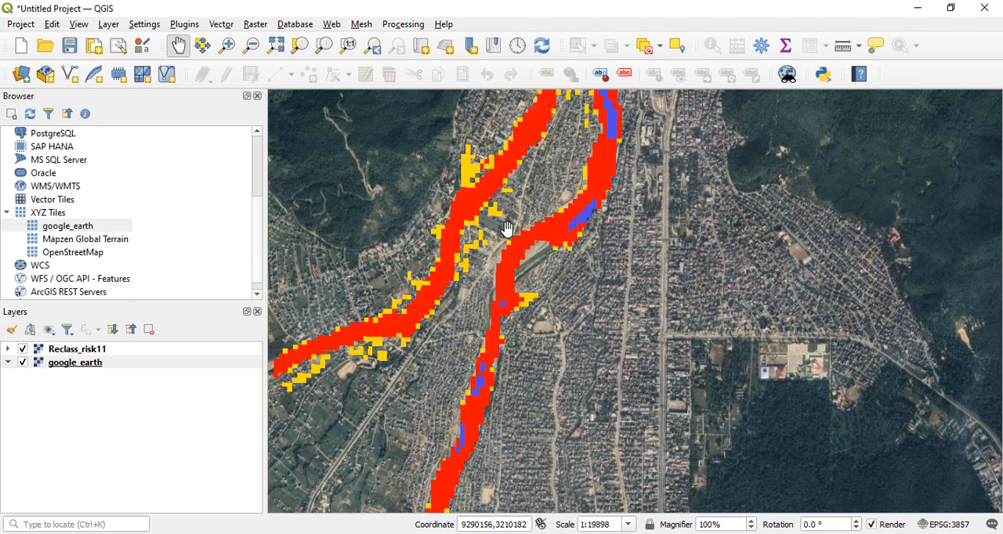
scroll(511, 246, "down", 1)
left_click_drag(514, 246, 567, 293)
left_click_drag(568, 251, 557, 298)
left_click_drag(563, 224, 563, 276)
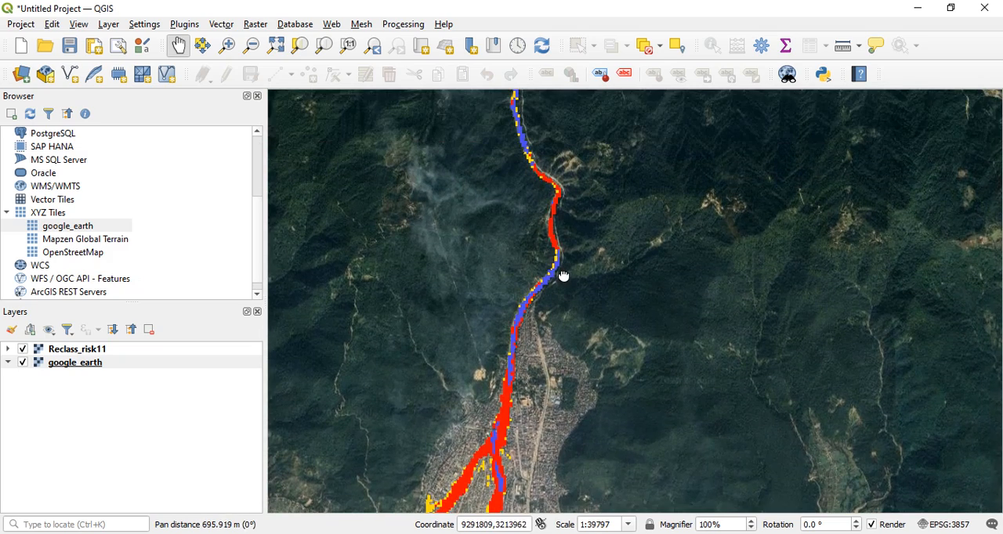
mouse_move(557, 231)
left_mouse_down()
mouse_move(554, 293)
mouse_move(562, 246)
left_mouse_up()
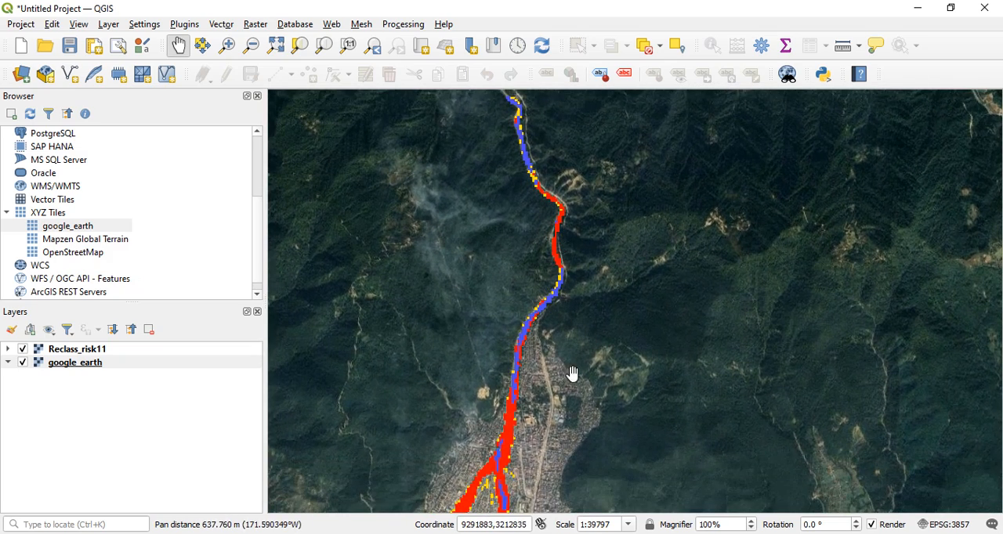